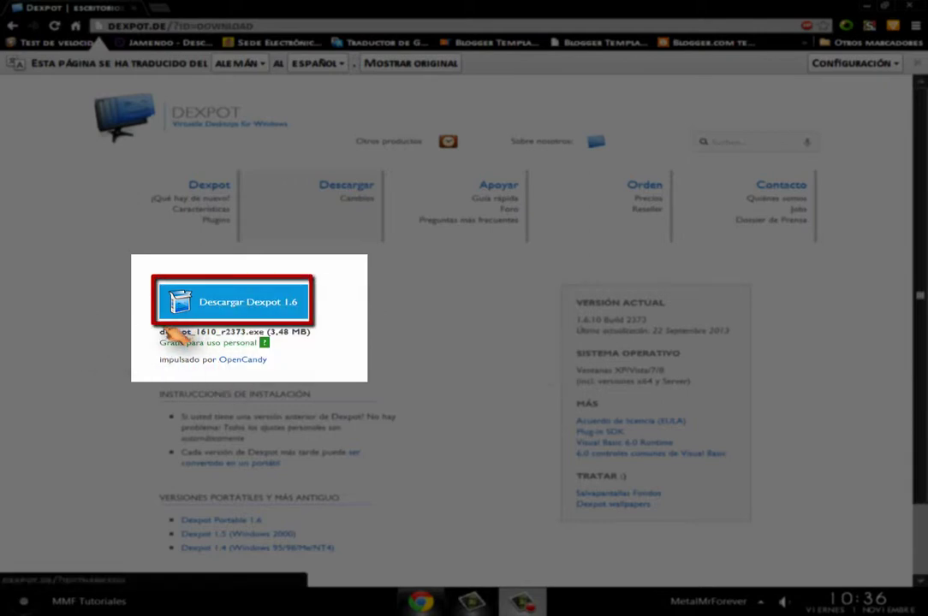
- Download the Dexpot 1.6 installer and run it as administrator with Español as the installer language
left_click(221, 303)
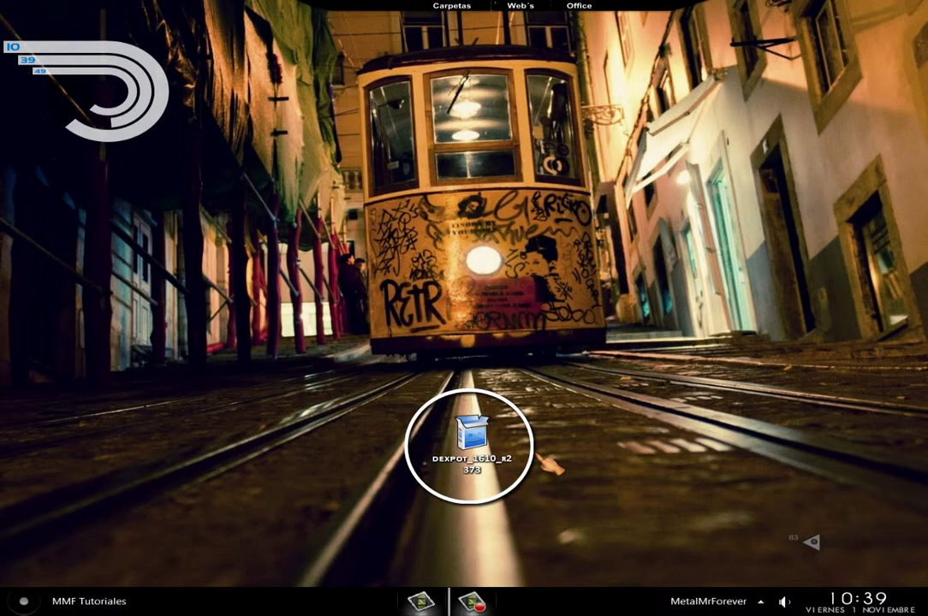
left_click(473, 436)
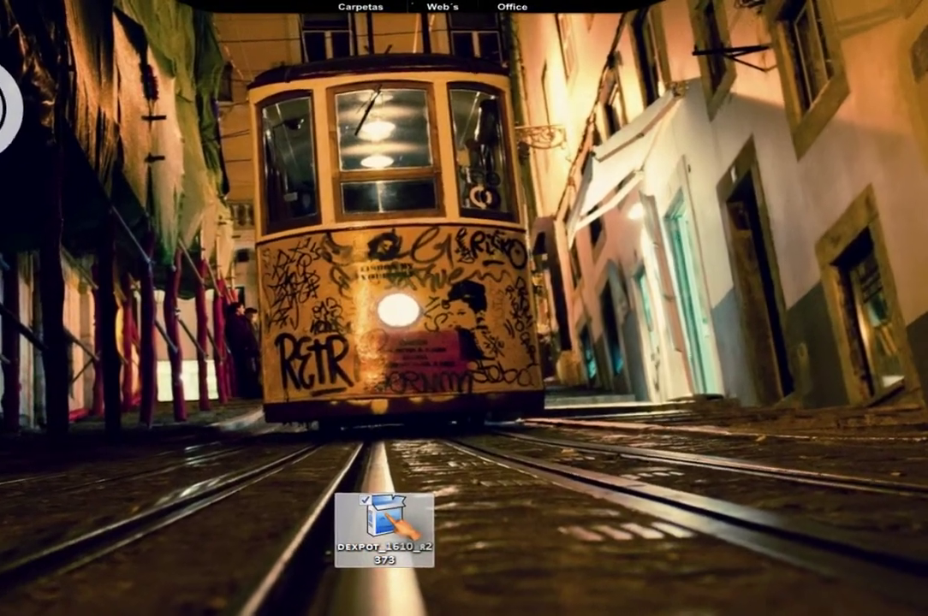
right_click(386, 515)
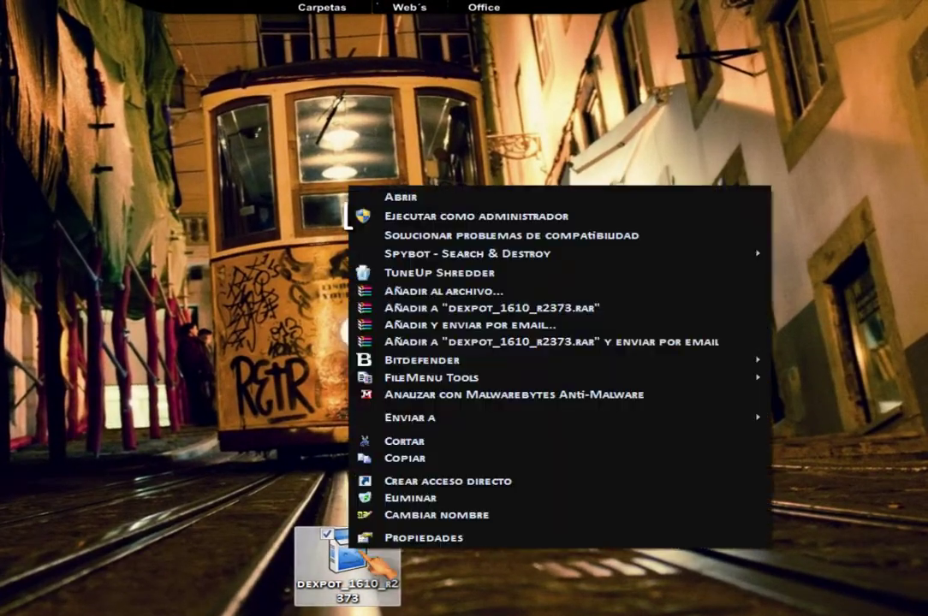
left_click(466, 226)
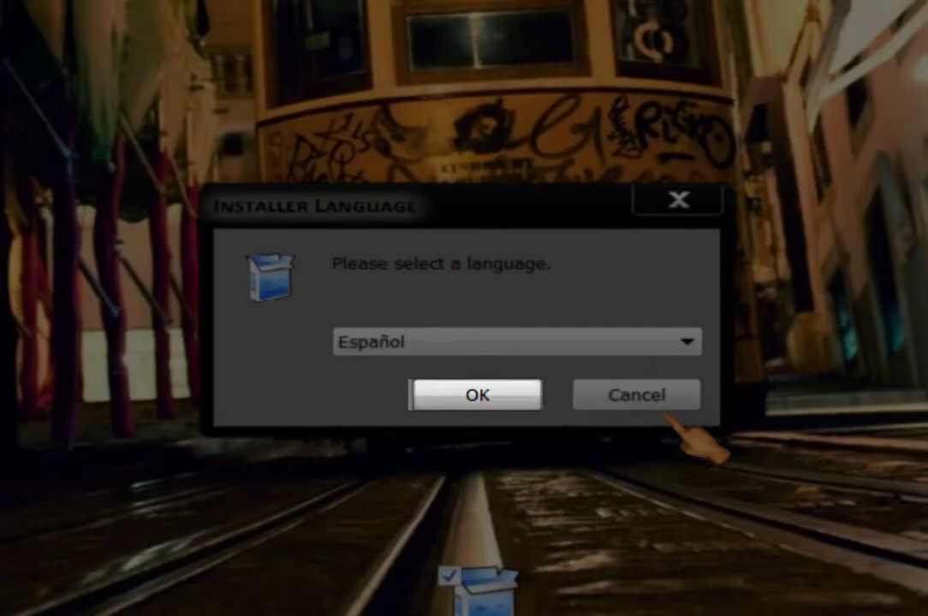
left_click(666, 409)
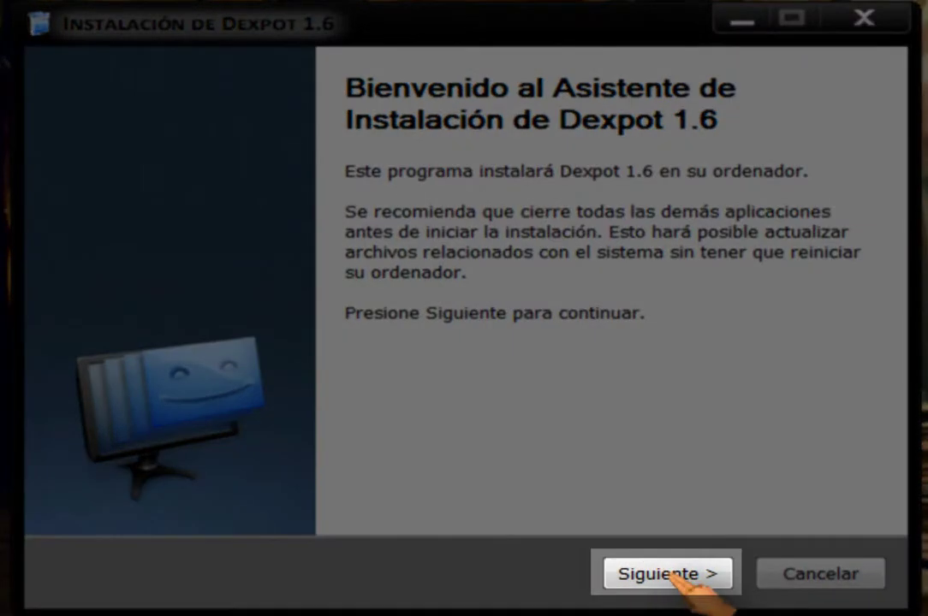
- Accept the Dexpot license agreement, confirming Private use and the destination folder C:\Program Files (x86)\Dexpot
left_click(670, 575)
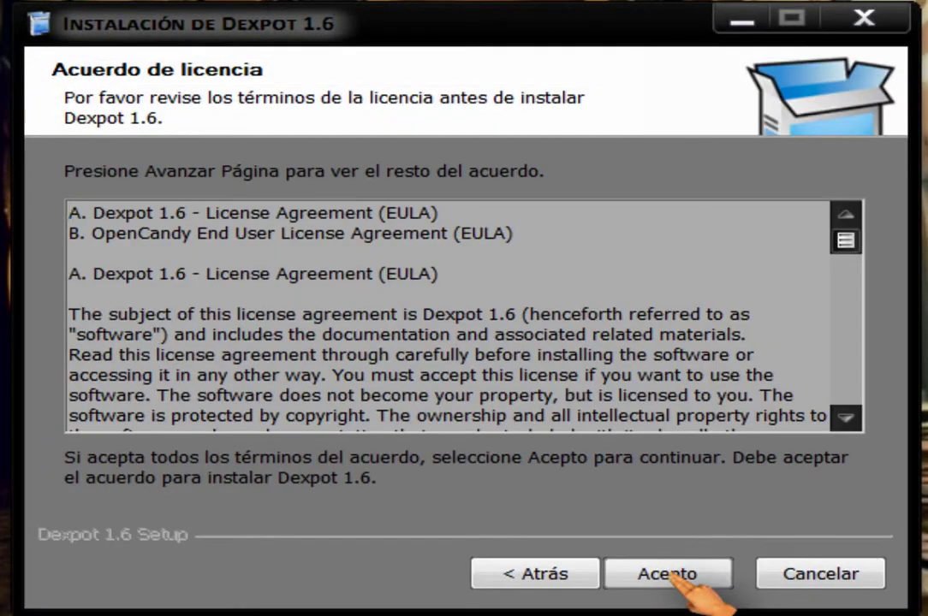
left_click(674, 574)
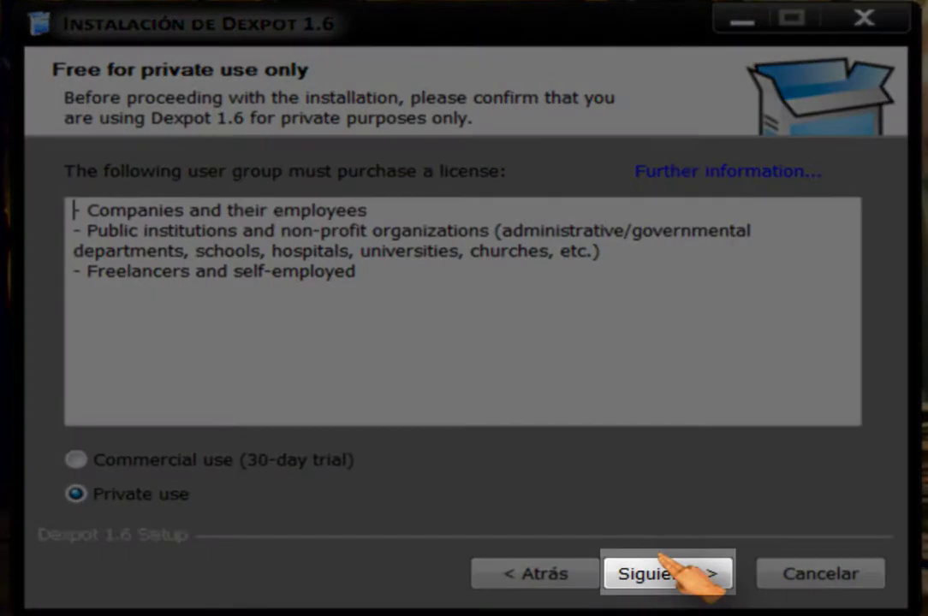
left_click(667, 574)
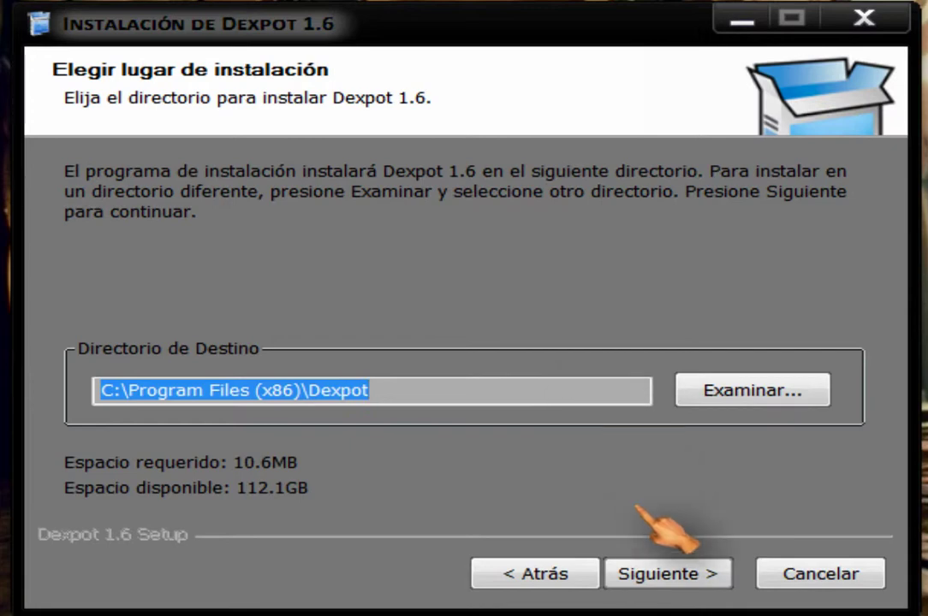
left_click(665, 575)
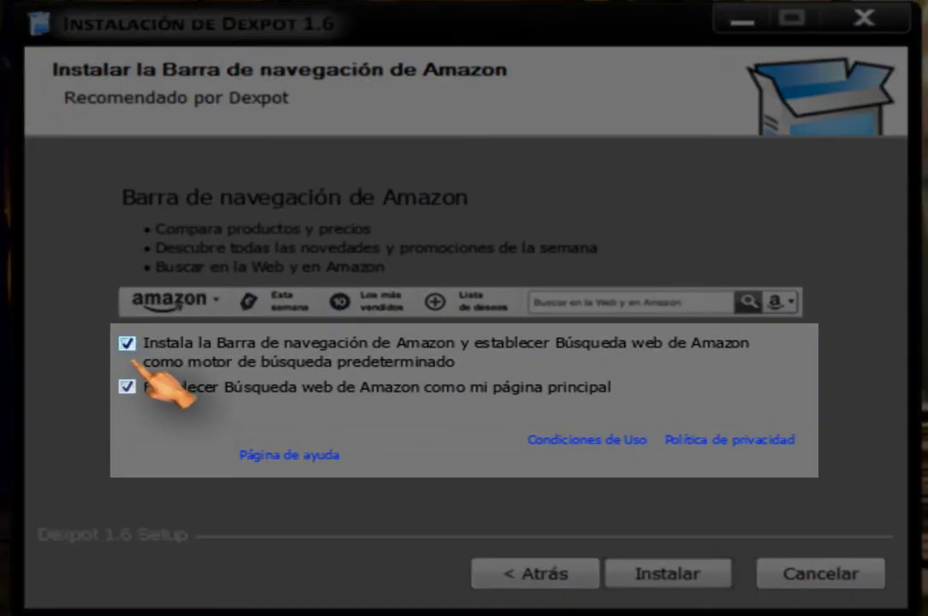
- Decline both Amazon toolbar and home page offers, then install Dexpot 1.6 and finish the wizard with the program set to run
left_click(127, 343)
left_click(126, 387)
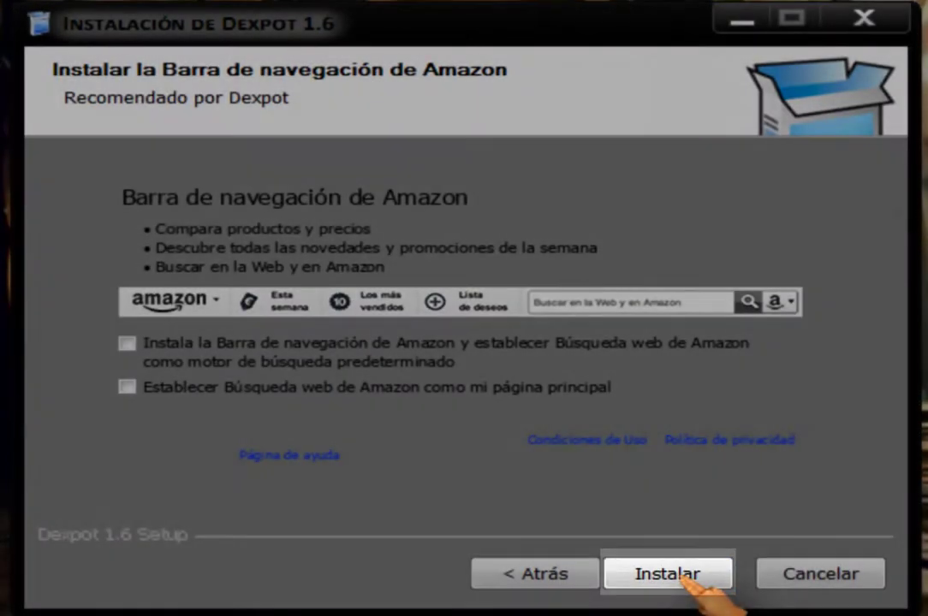
left_click(687, 578)
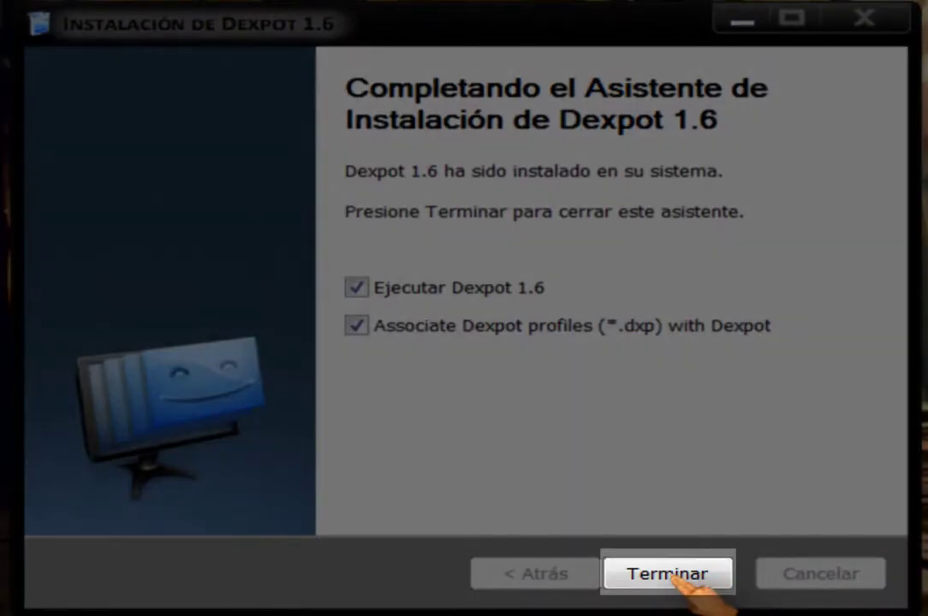
left_click(676, 575)
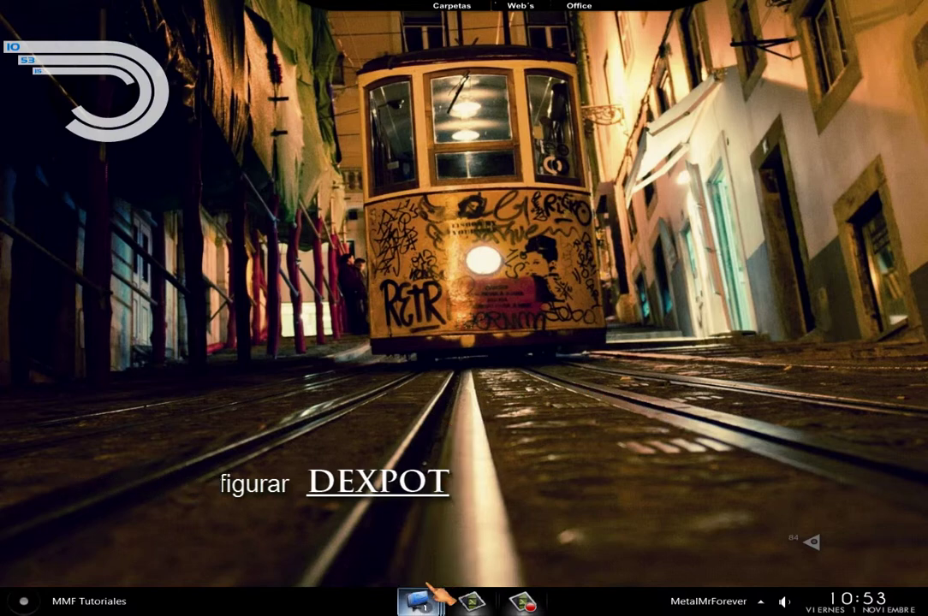
- Preview the virtual desktops from the Dexpot taskbar icon and examine the options offered by its notification-area icon
mouse_move(419, 601)
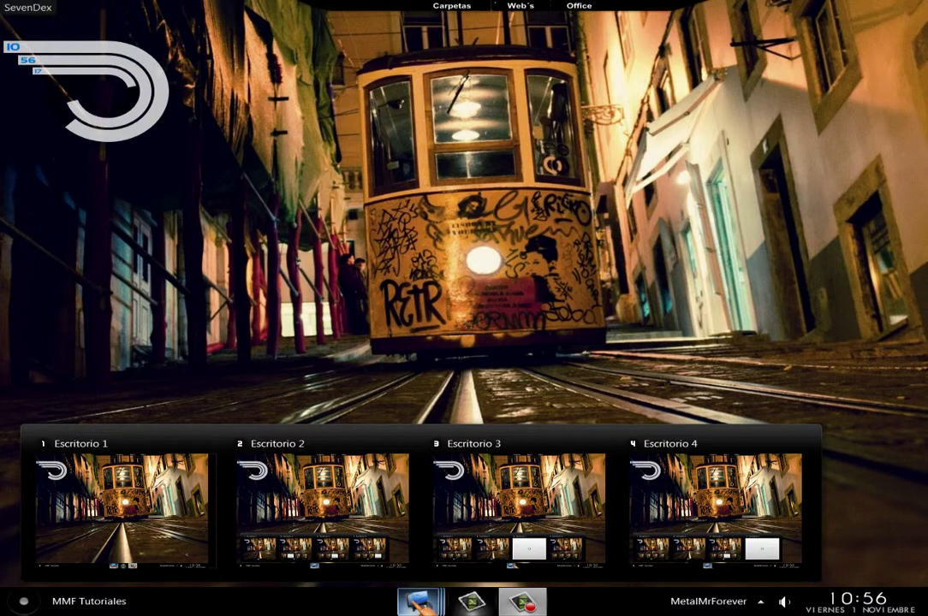
right_click(418, 606)
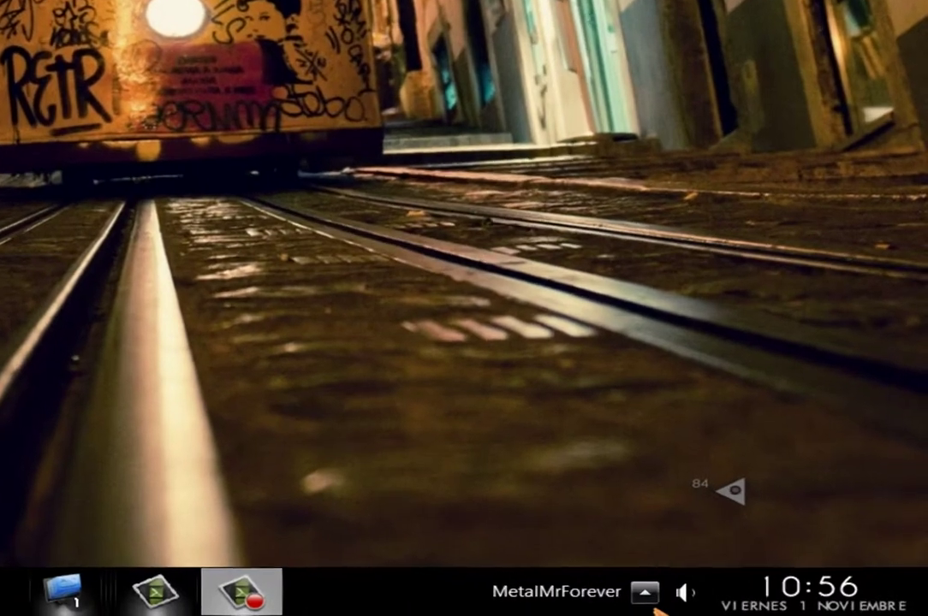
left_click(759, 602)
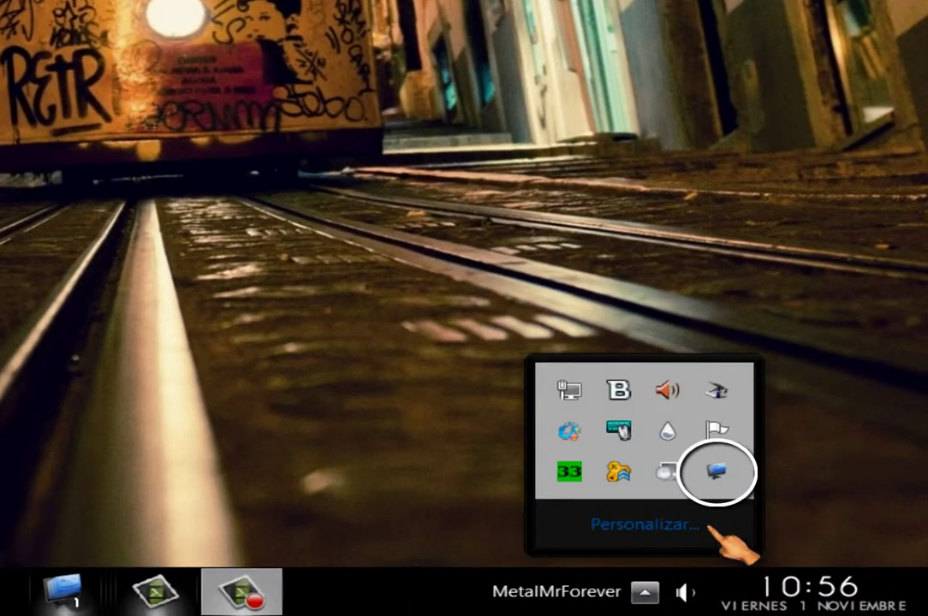
right_click(717, 476)
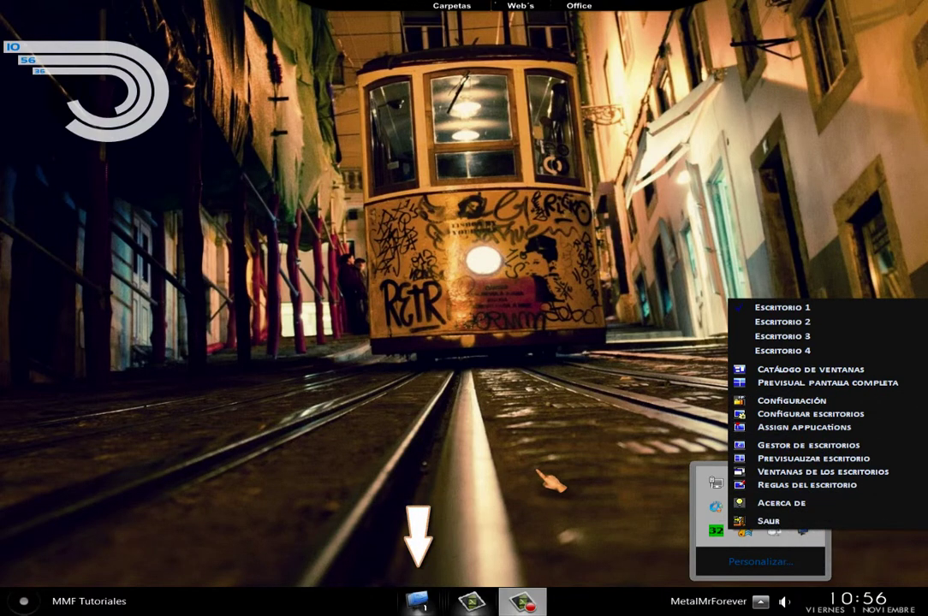
mouse_move(426, 605)
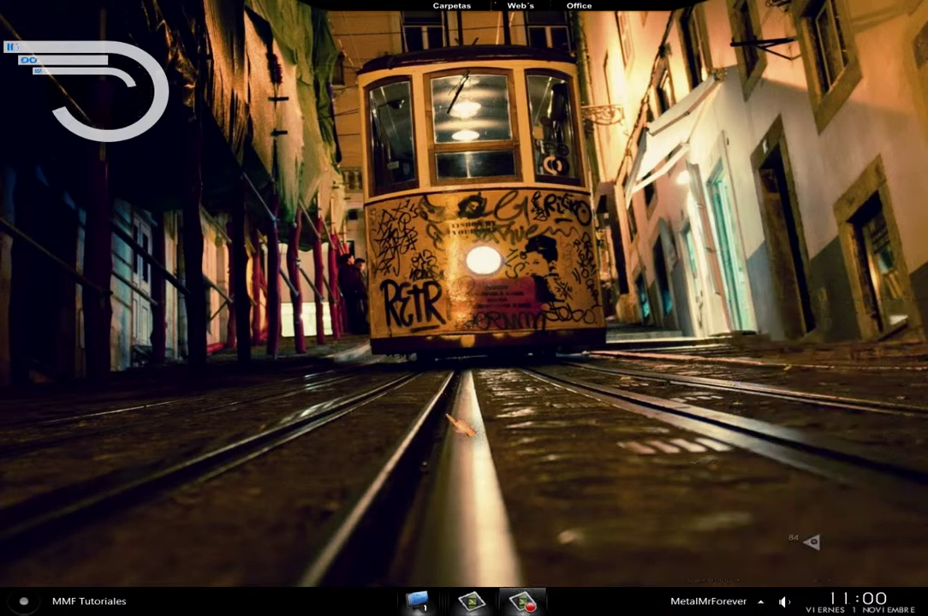
- Show Dexpot's window catalogue (Catálogo de ventanas) to view the open windows
left_click(760, 601)
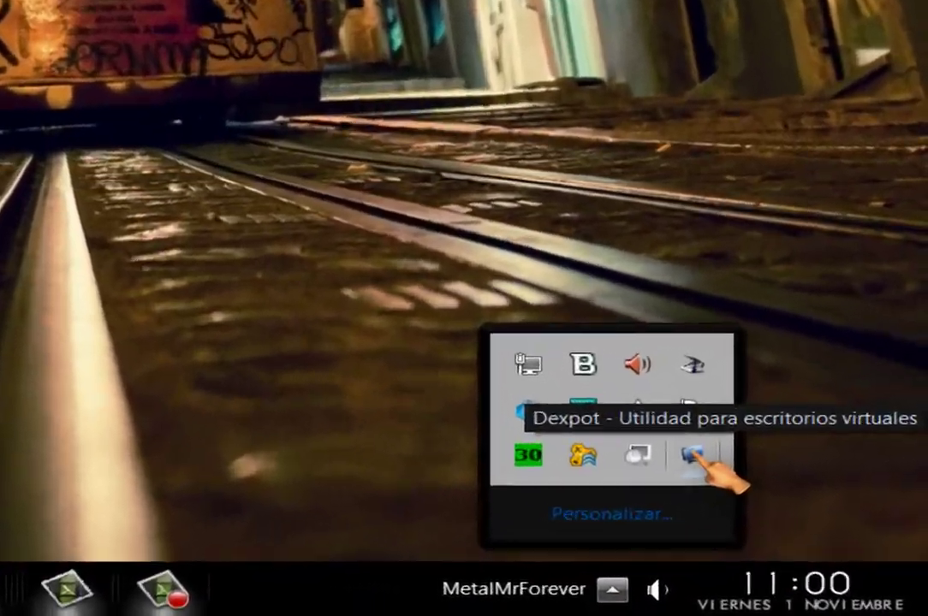
right_click(693, 456)
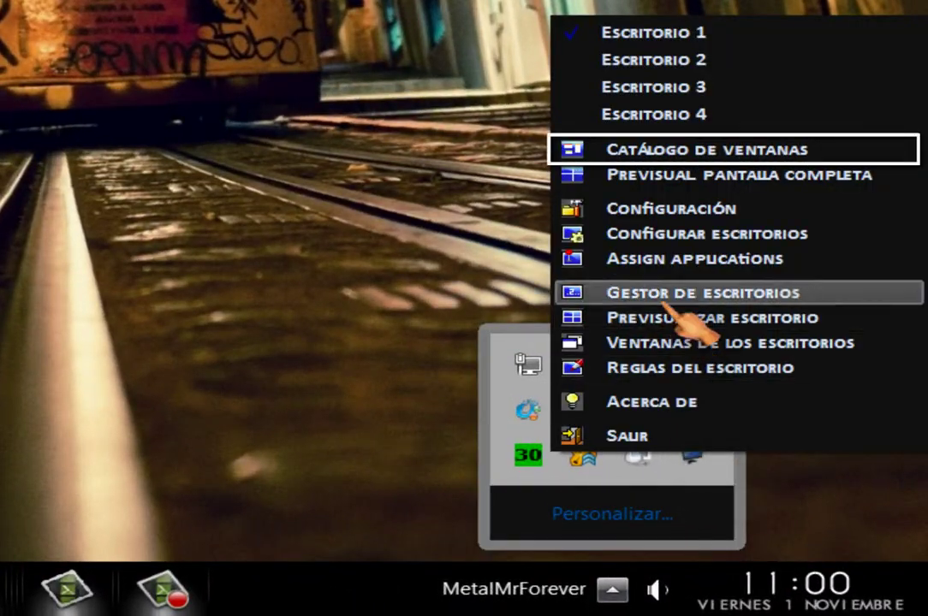
left_click(654, 154)
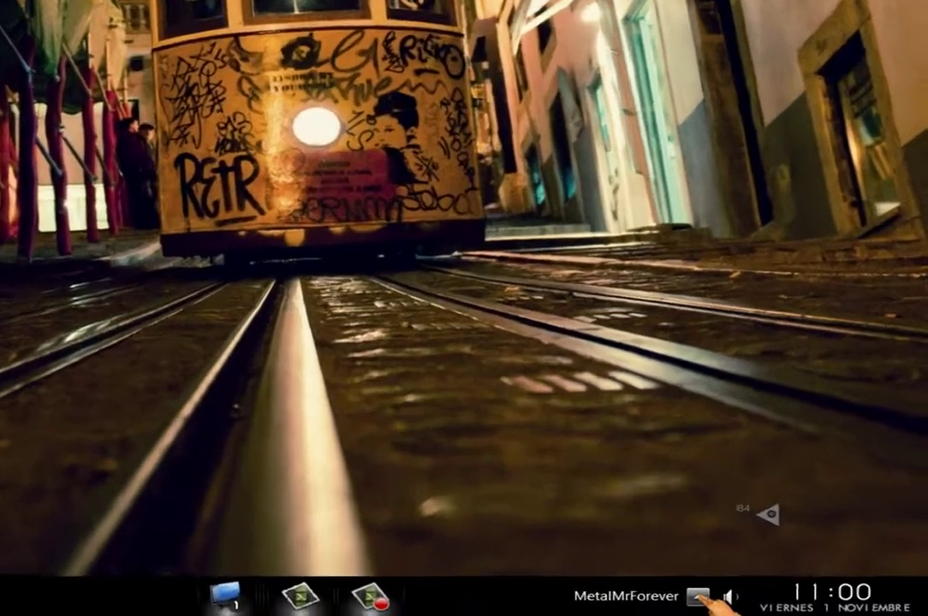
- View all four desktops in Dexpot's full-screen preview and return to Escritorio 1
left_click(760, 601)
right_click(805, 530)
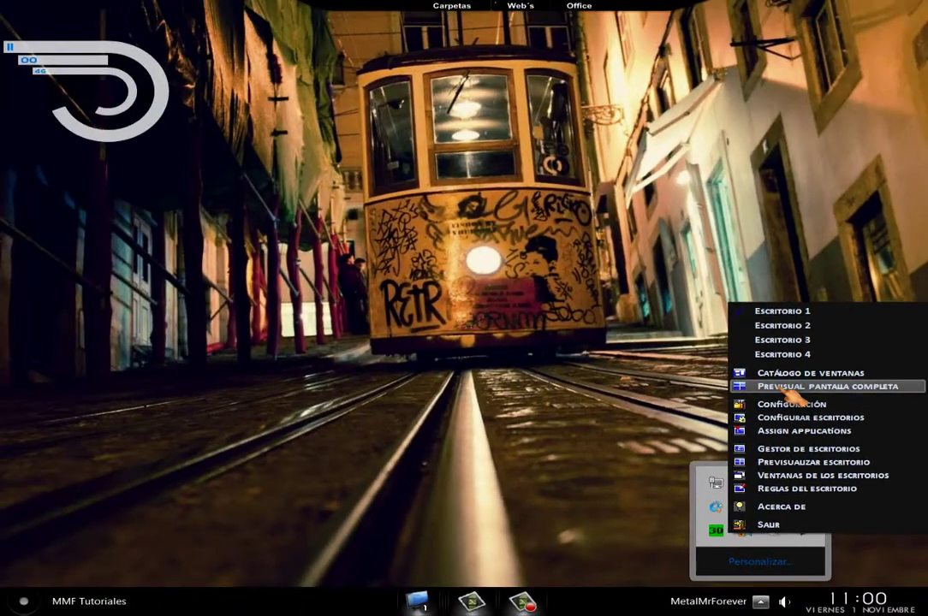
left_click(649, 171)
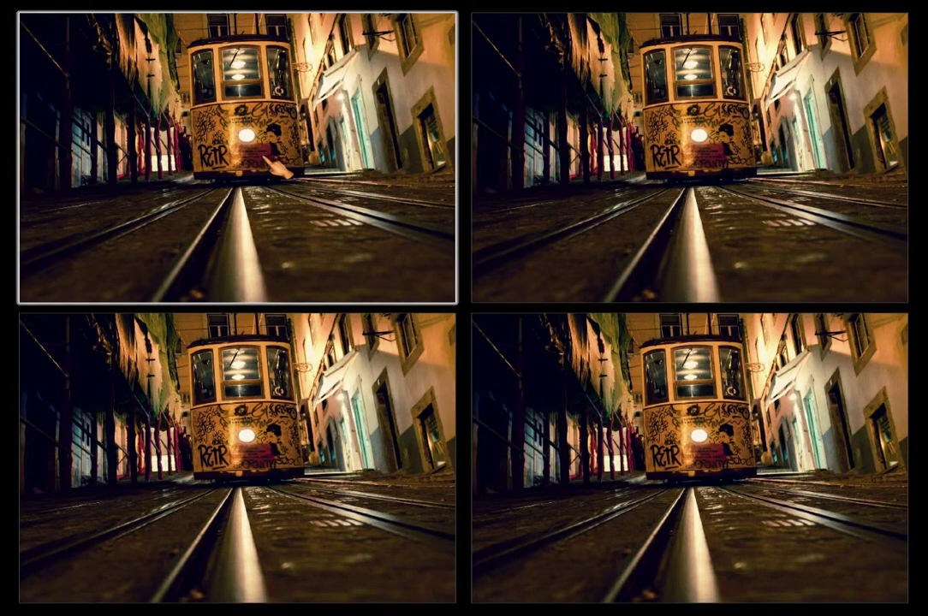
left_click(233, 141)
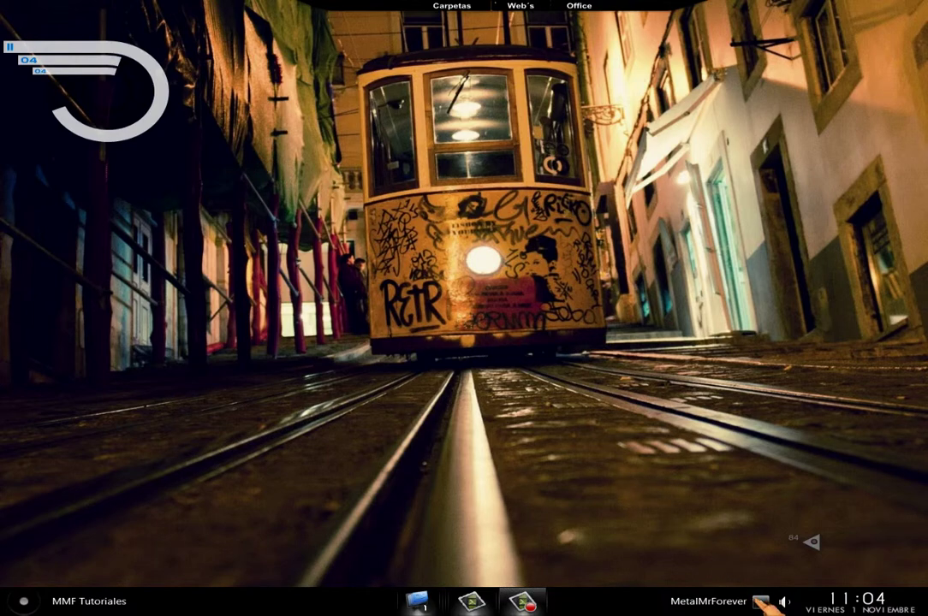
left_click(759, 601)
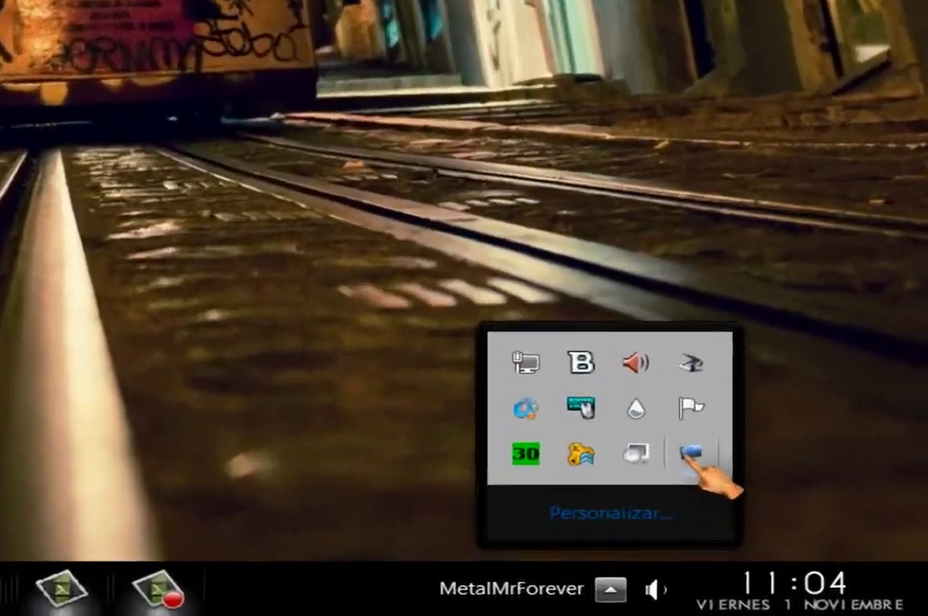
right_click(798, 533)
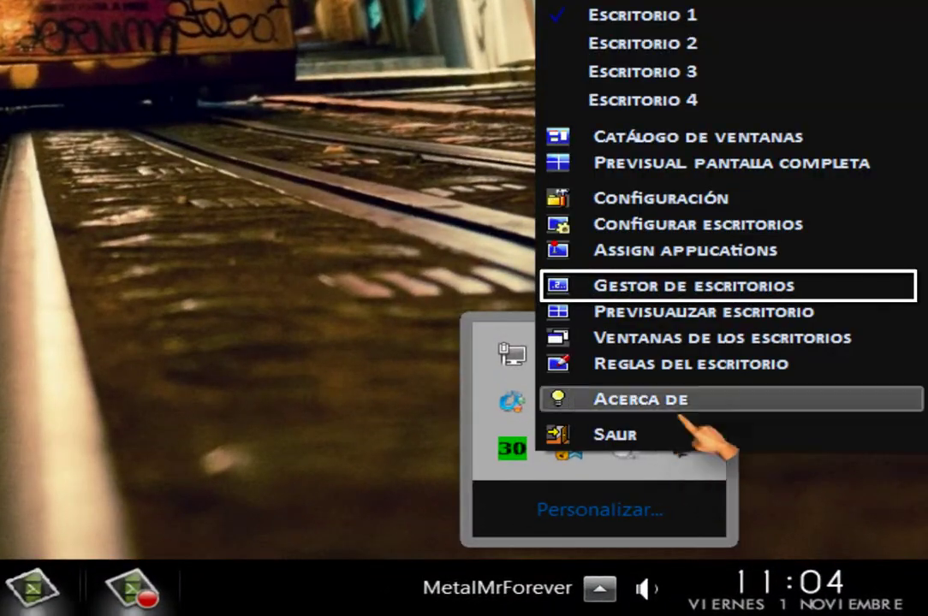
left_click(690, 289)
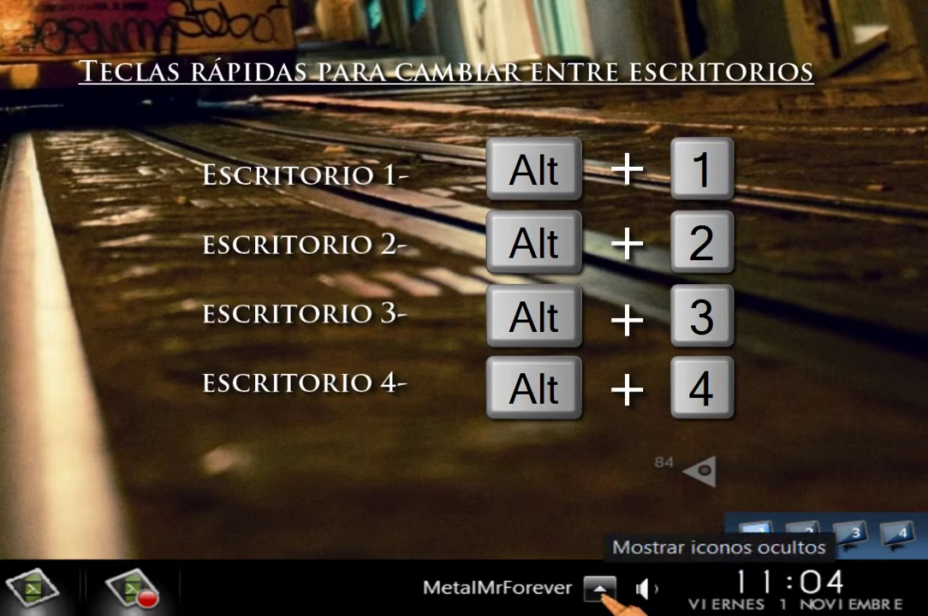
left_click(807, 536)
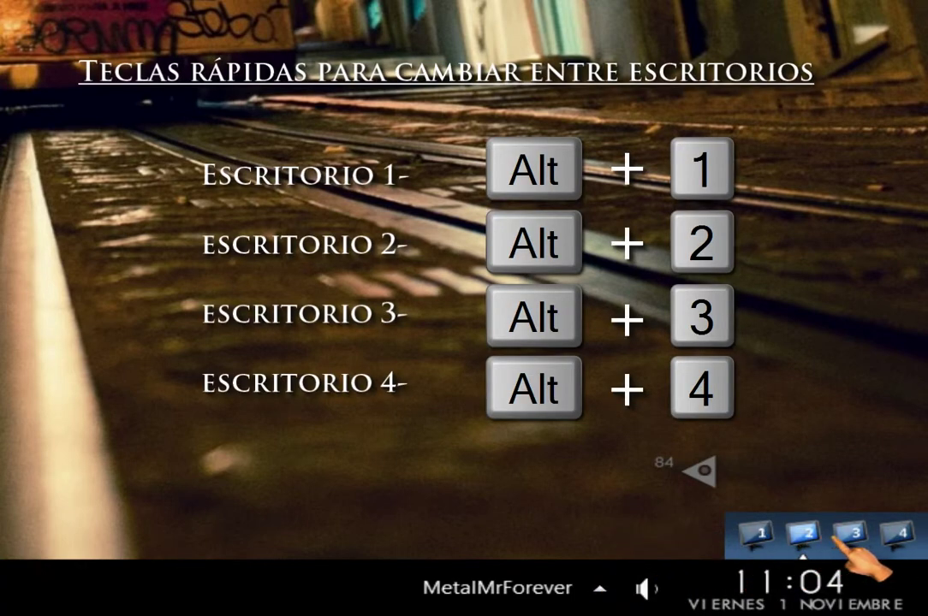
left_click(850, 535)
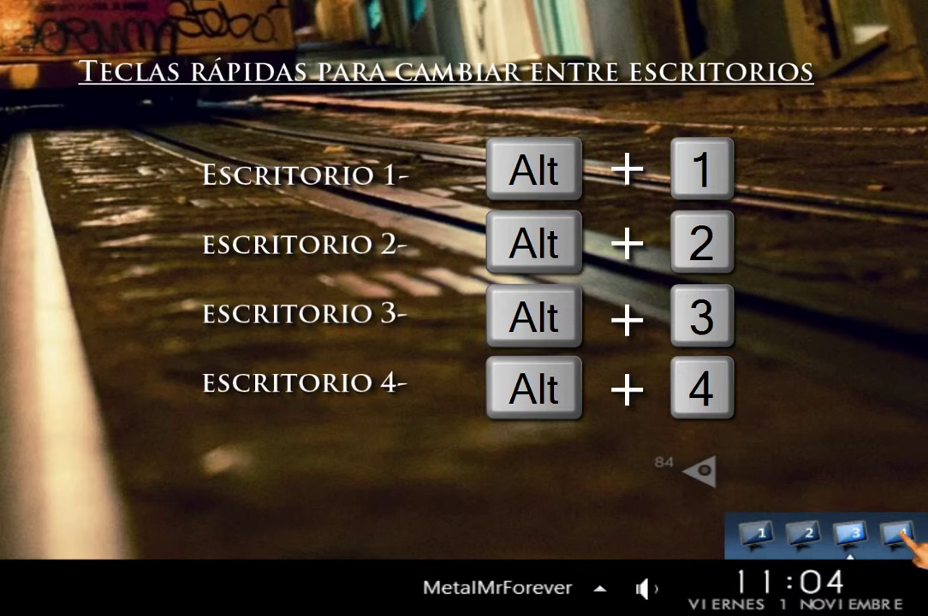
left_click(760, 535)
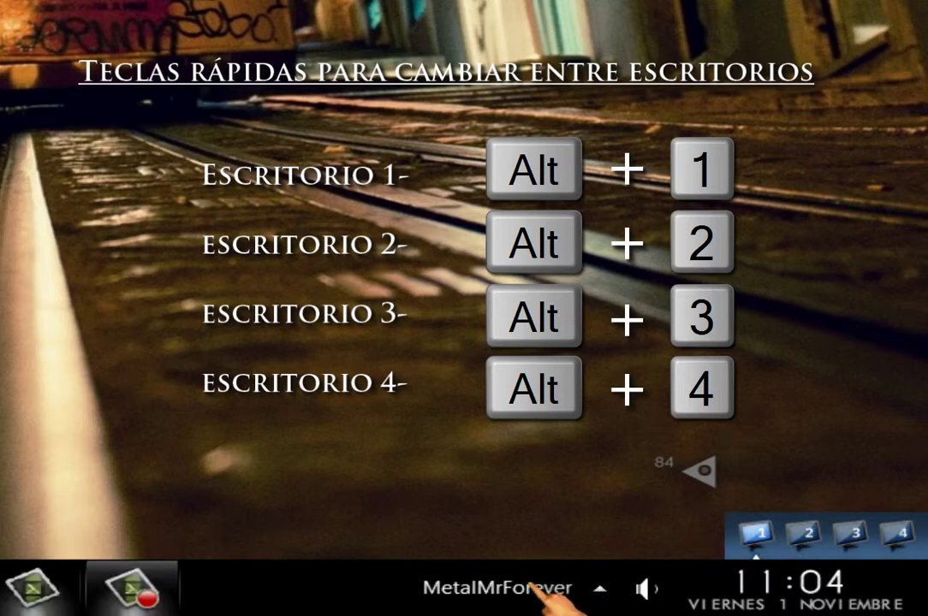
left_click(599, 588)
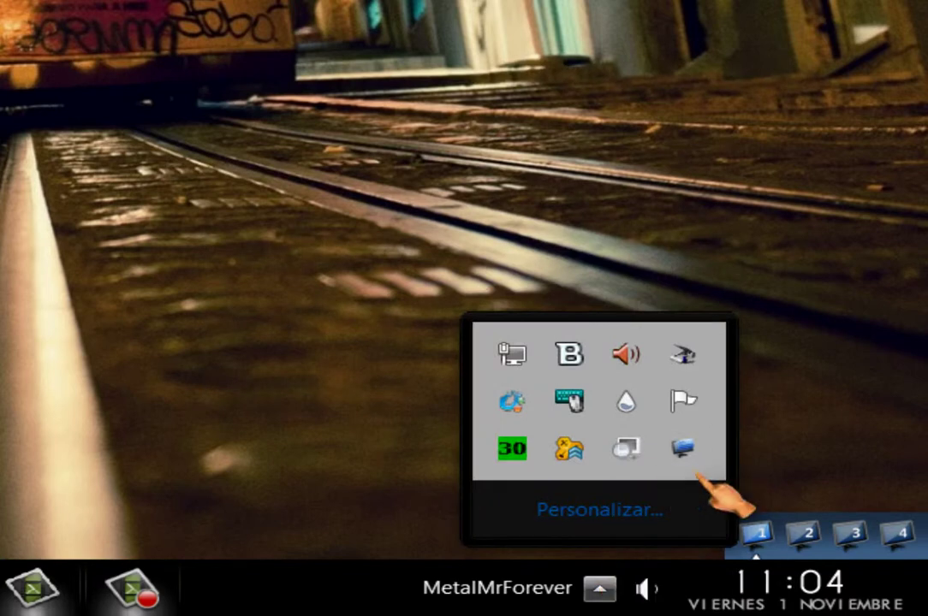
right_click(684, 449)
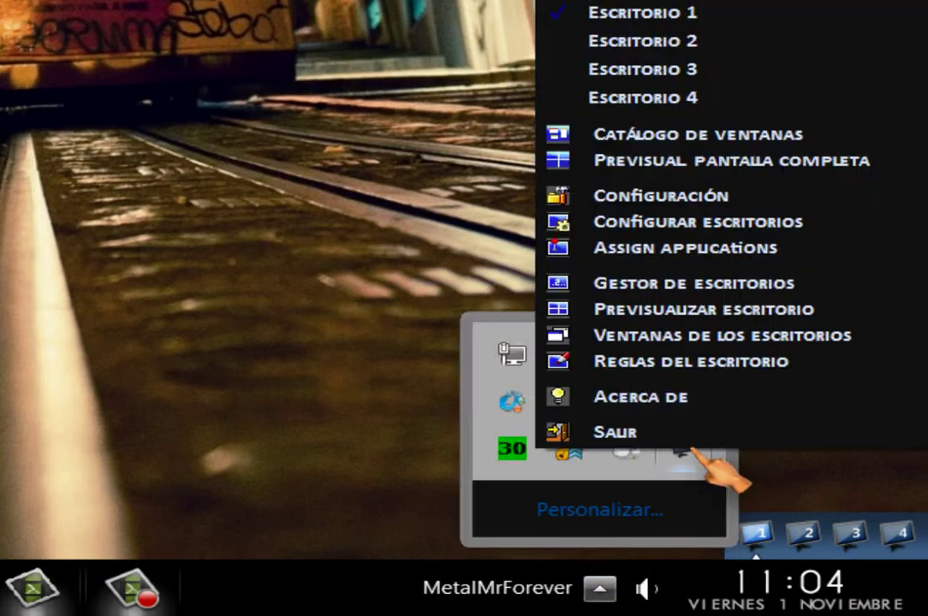
left_click(669, 290)
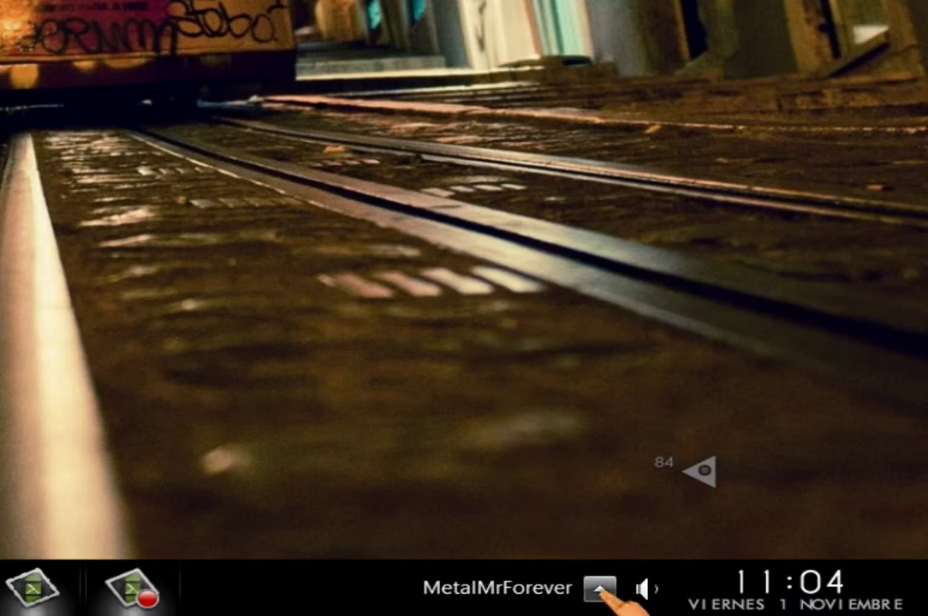
left_click(600, 588)
right_click(680, 451)
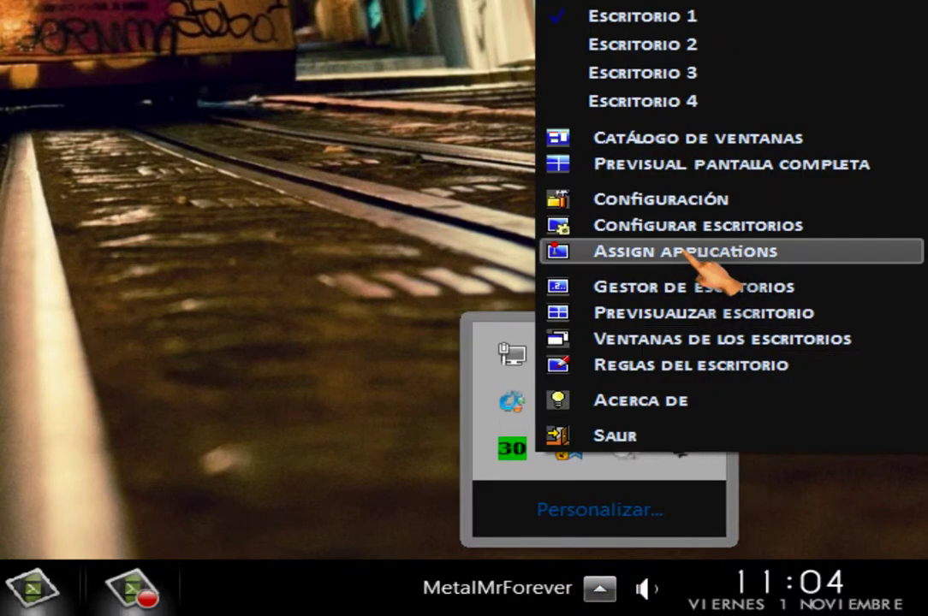
left_click(693, 318)
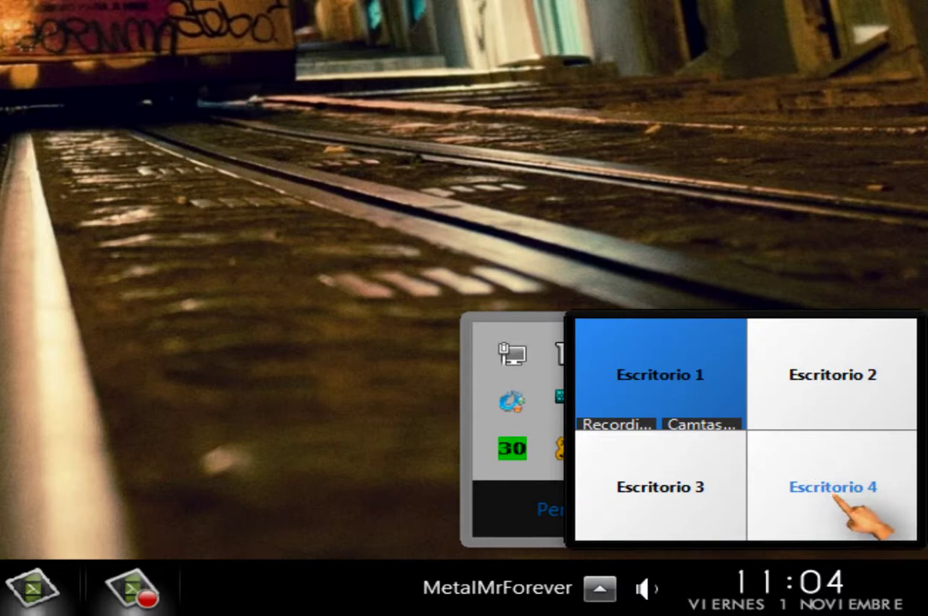
left_click(813, 381)
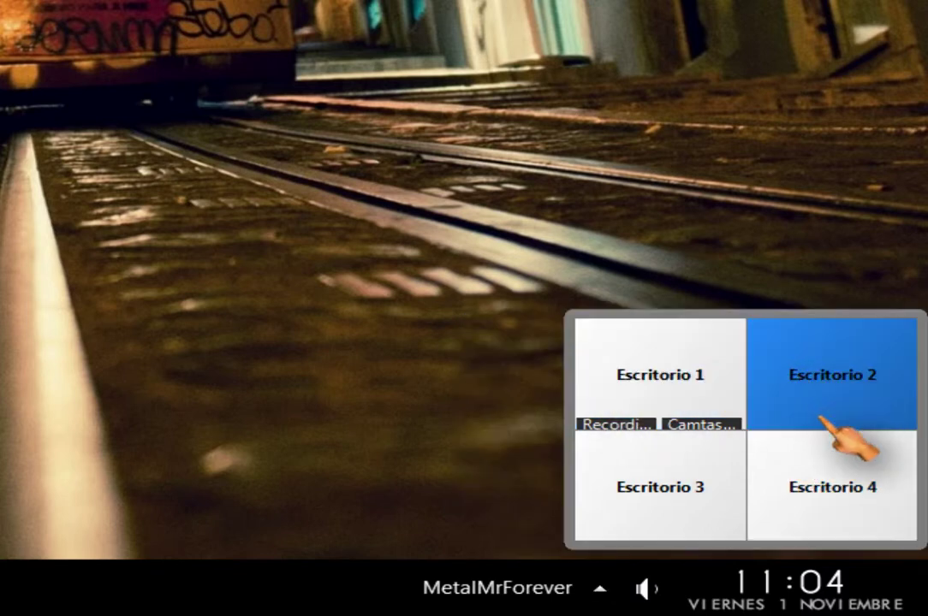
- Use the desktop preview to switch to Escritorio 4 and back to Escritorio 1
left_click(826, 481)
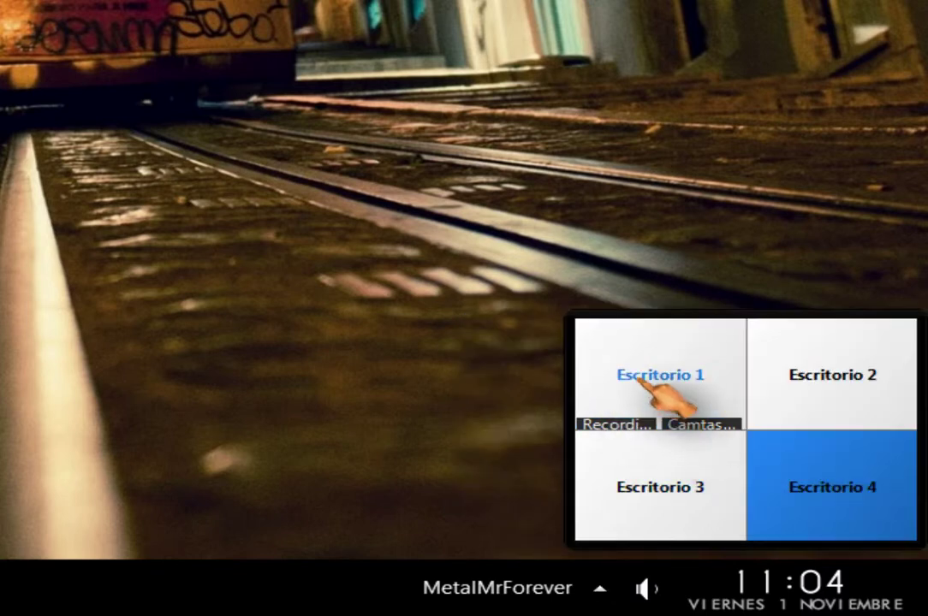
left_click(649, 376)
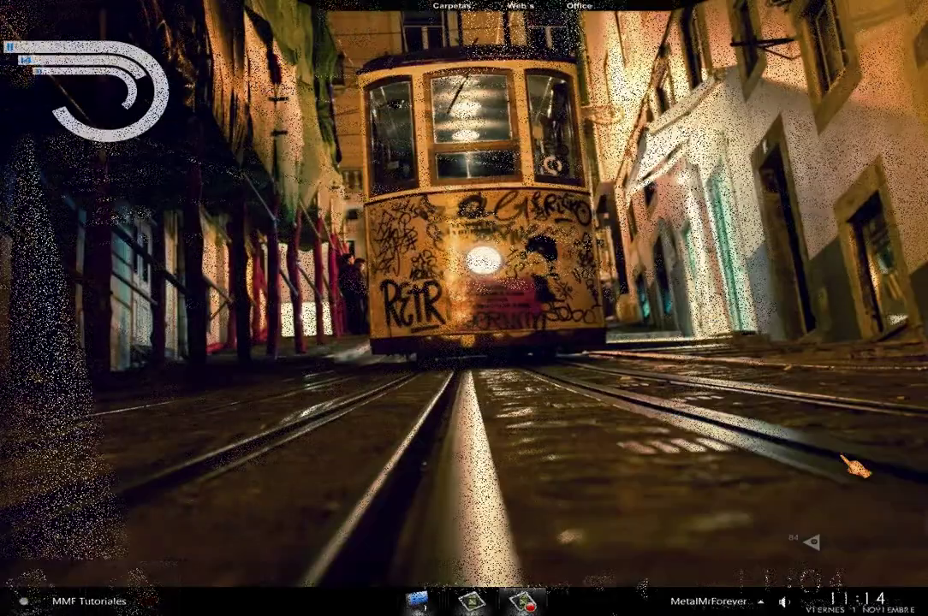
- Open Dexpot's general settings window (Configuración)
left_click(760, 602)
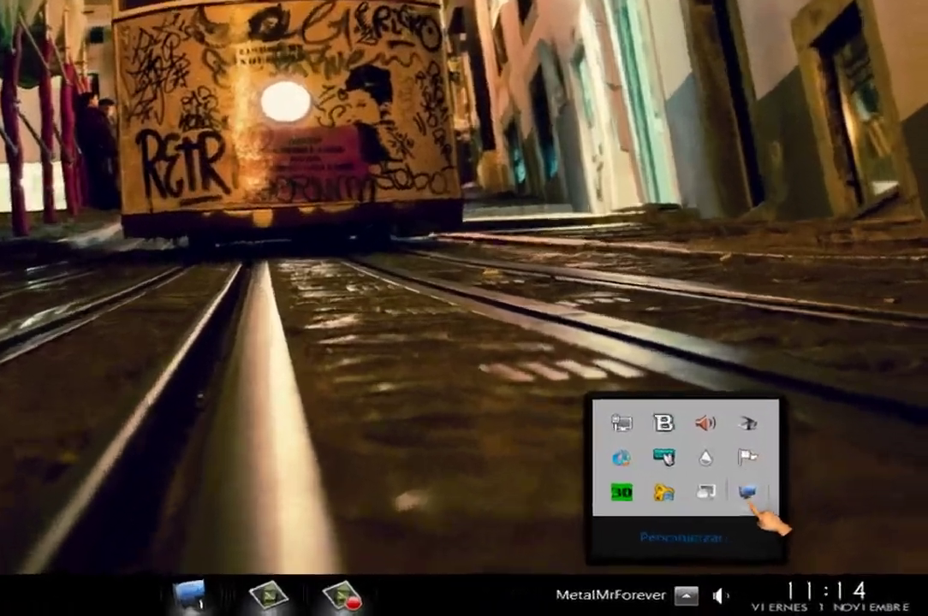
right_click(801, 533)
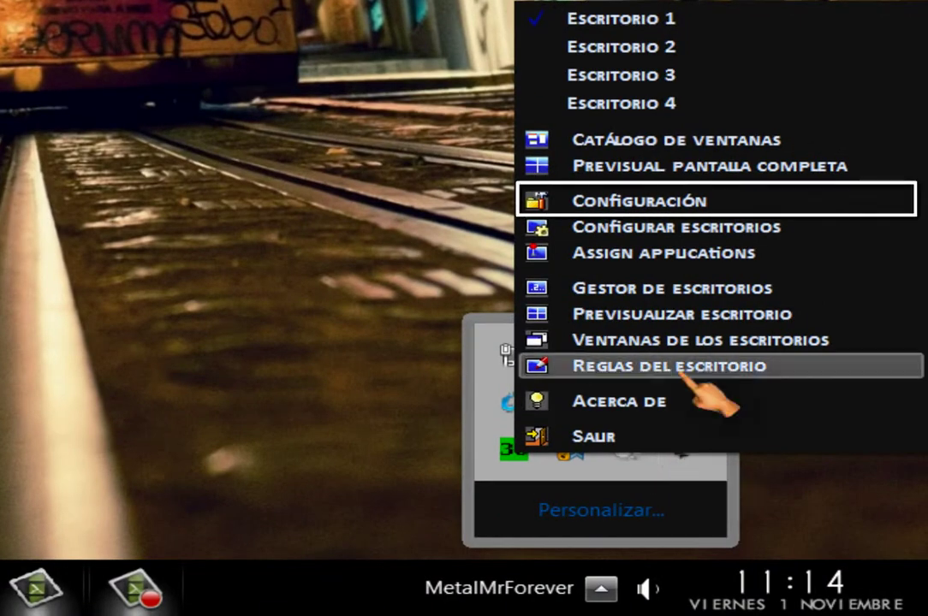
left_click(693, 210)
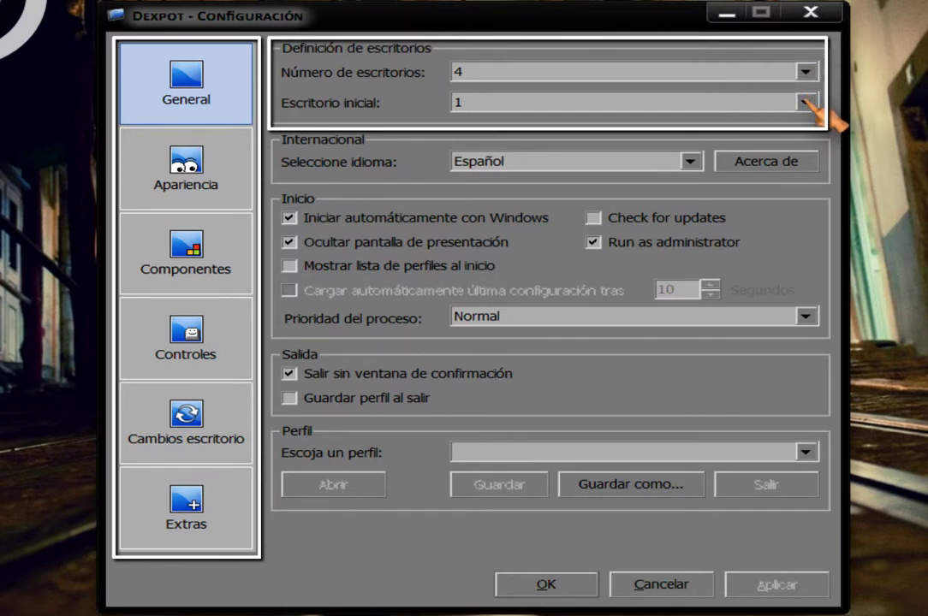
- Examine the choices offered for the number of desktops and the initial desktop, and the startup options, without changing them
left_click(807, 73)
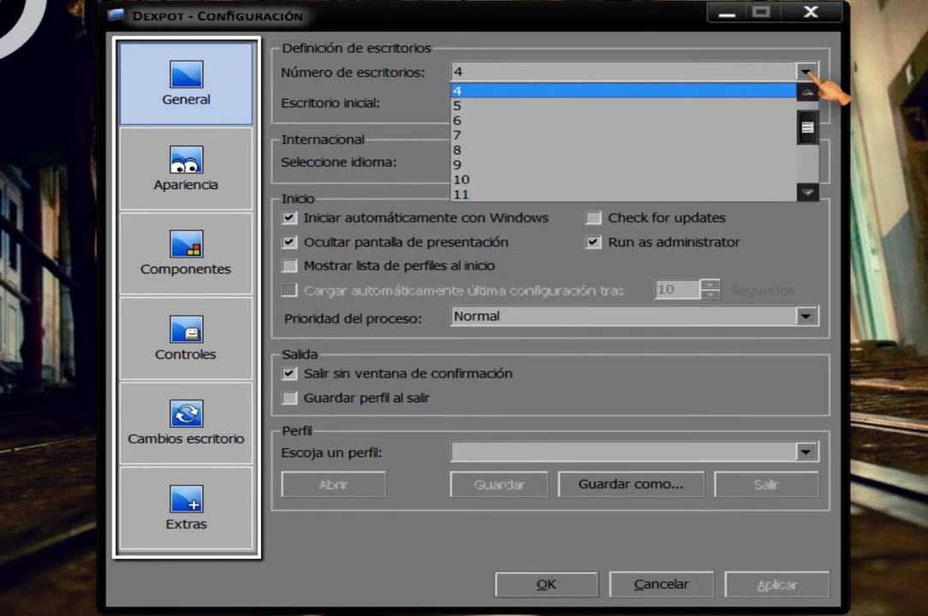
mouse_move(811, 135)
left_mouse_down()
mouse_move(808, 182)
mouse_move(811, 124)
left_mouse_up()
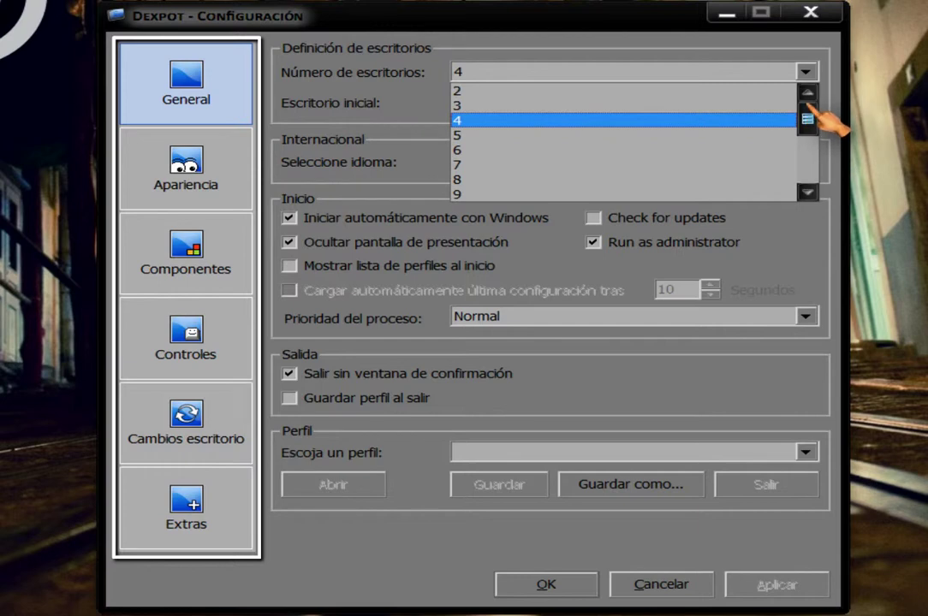
left_click(805, 74)
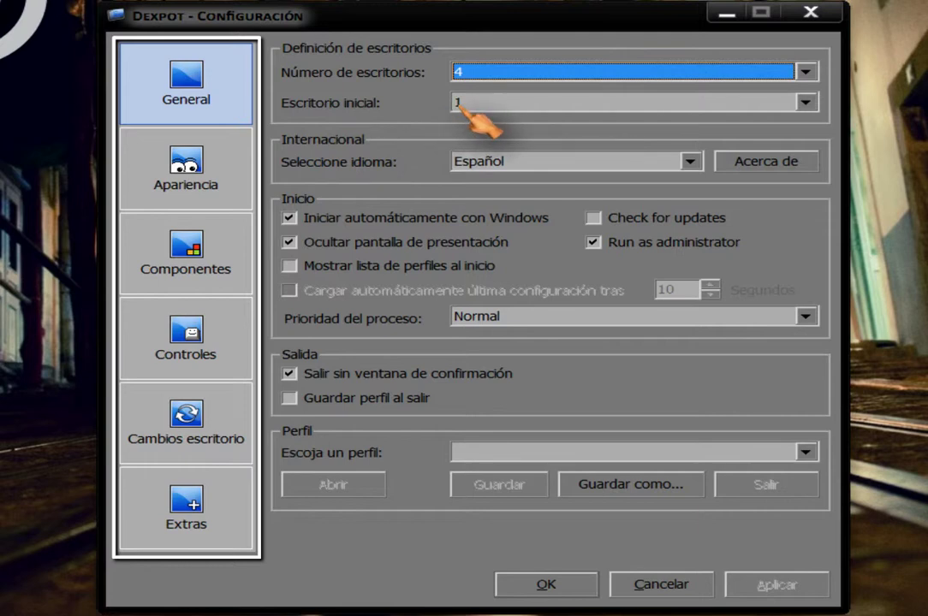
left_click(806, 102)
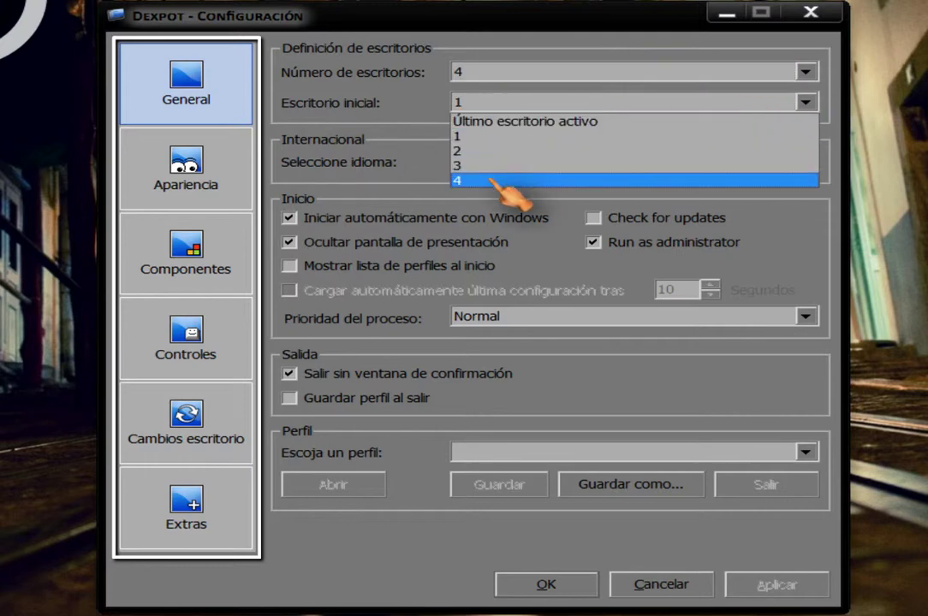
left_click(409, 111)
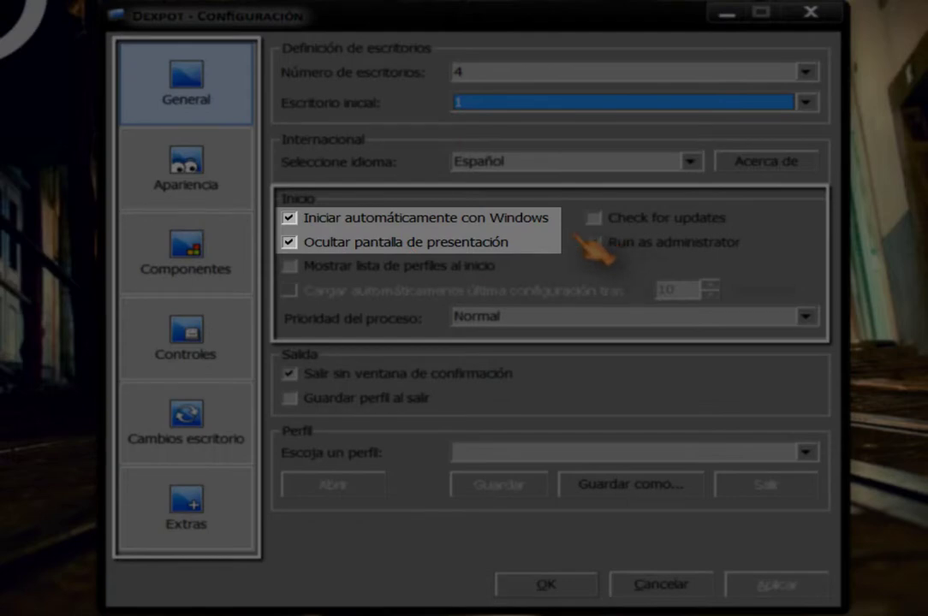
left_click(591, 242)
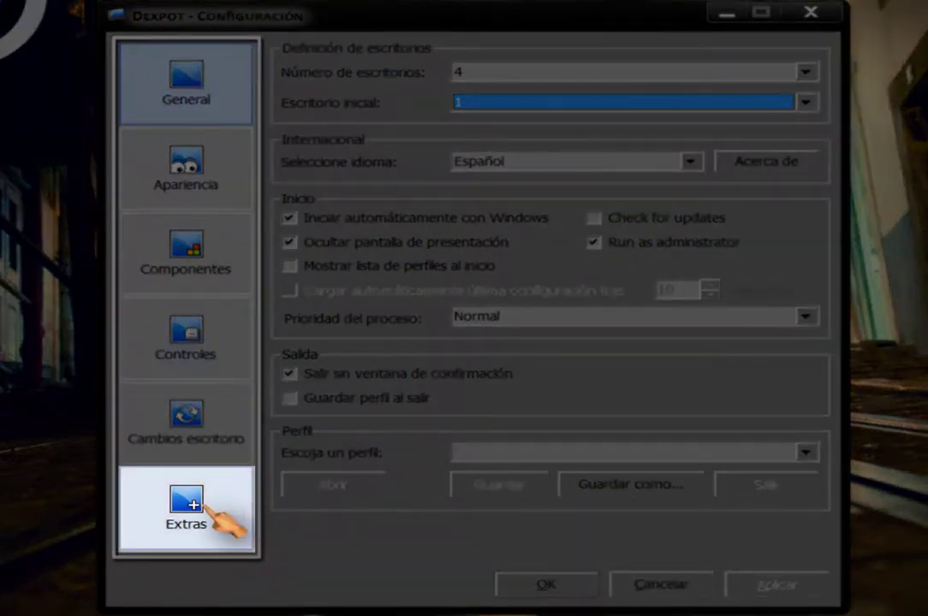
- In the Extras plugin settings, disable SevenDex, enable Dexcube and Dexgrid, apply the changes and close the configuration
left_click(206, 508)
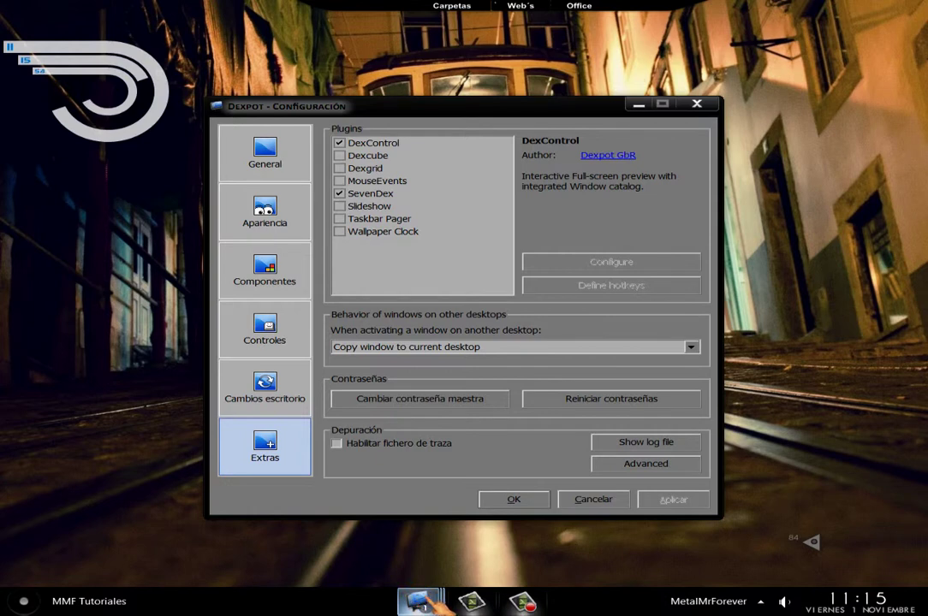
left_click(431, 599)
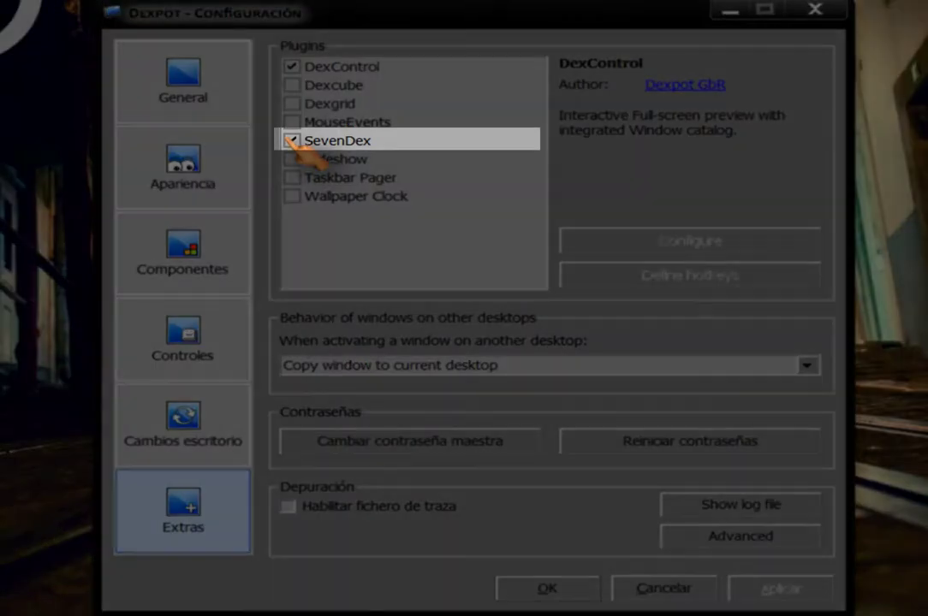
left_click(291, 140)
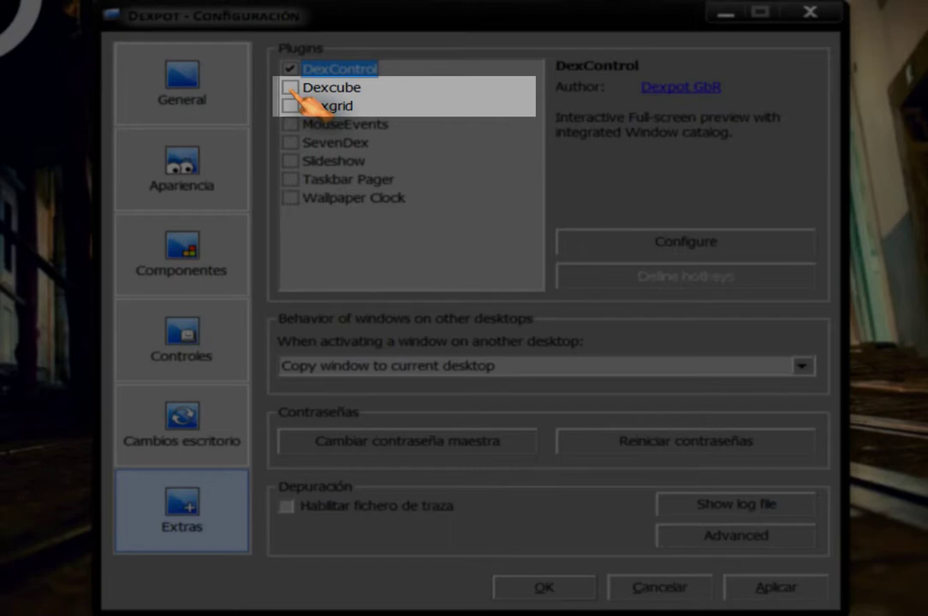
left_click(289, 106)
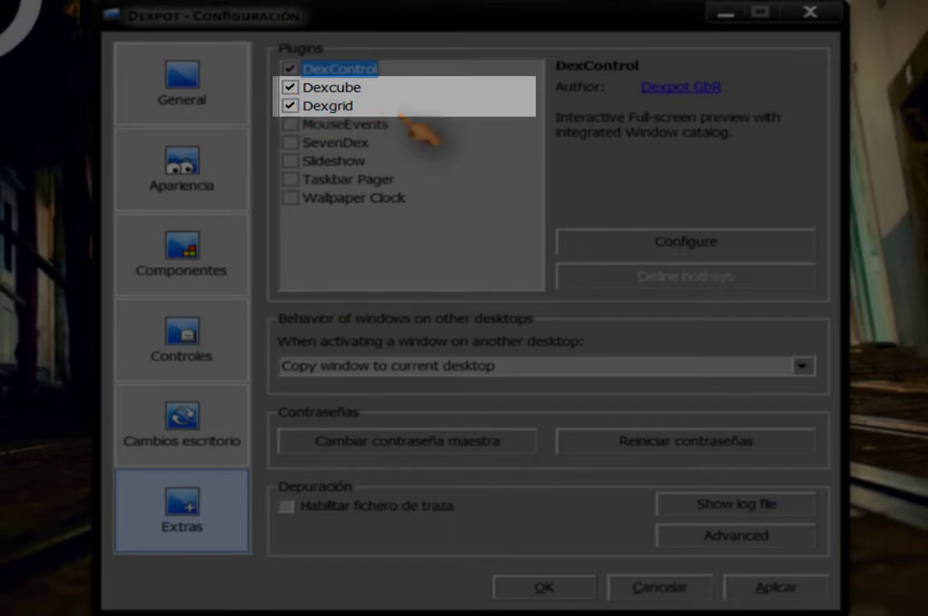
left_click(781, 590)
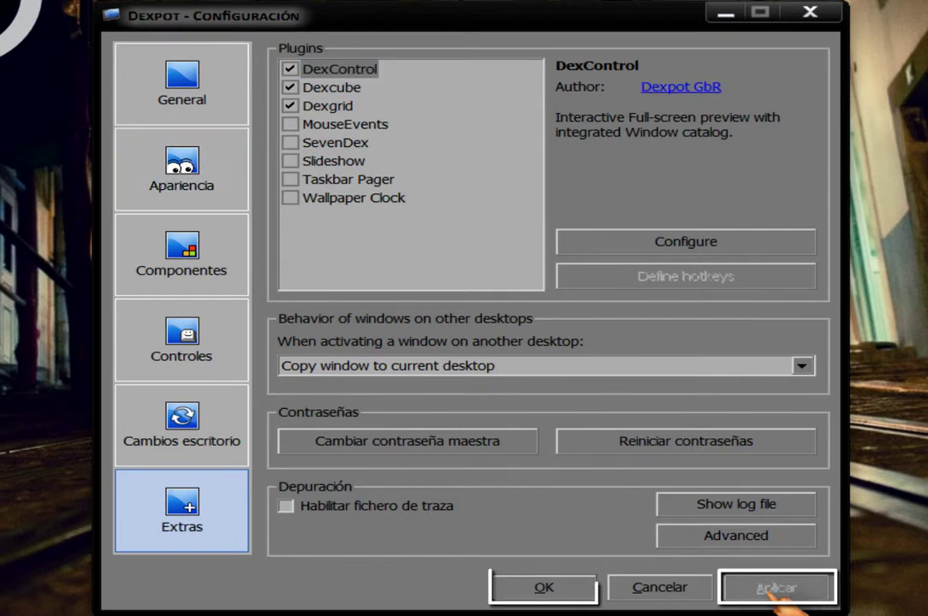
left_click(544, 589)
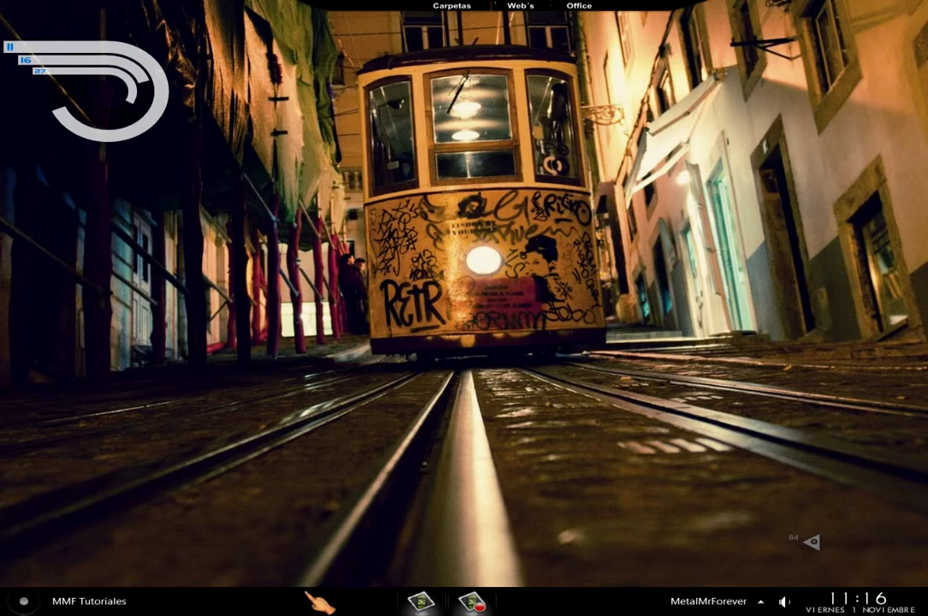
- Switch to Escritorio 2 and back to Escritorio 1 from Dexpot's notification-area desktop list to try the new transition plugins
left_click(760, 602)
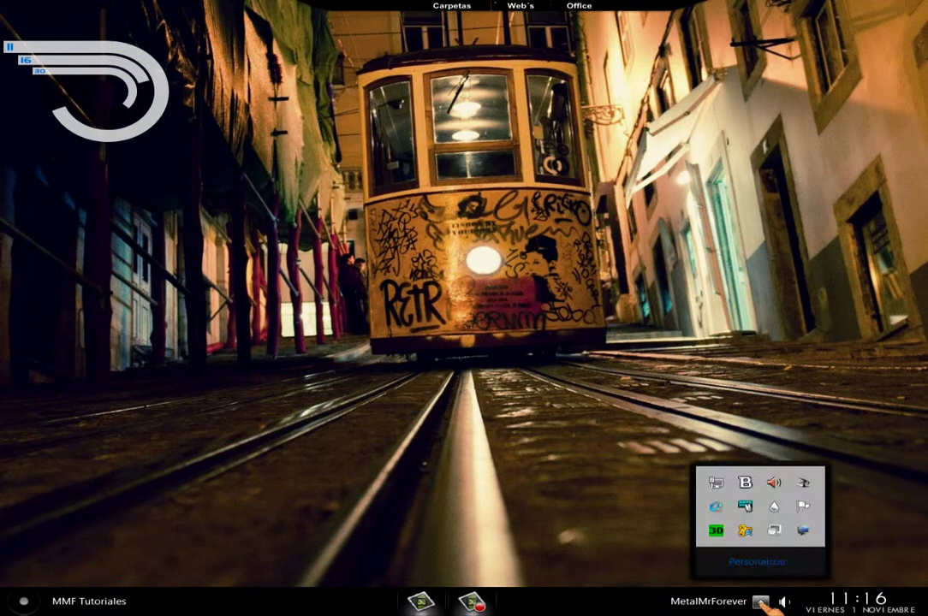
right_click(805, 533)
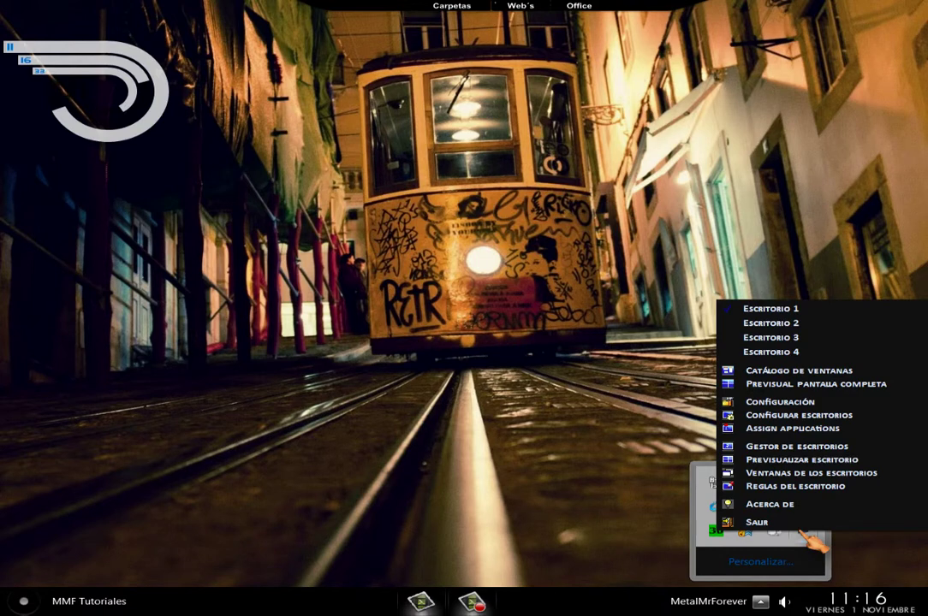
left_click(784, 325)
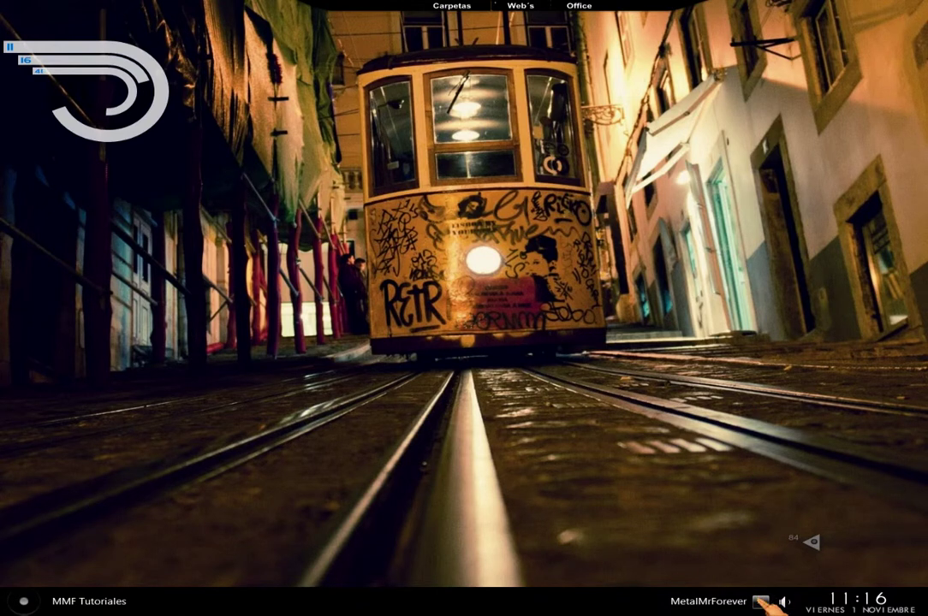
left_click(760, 602)
right_click(805, 534)
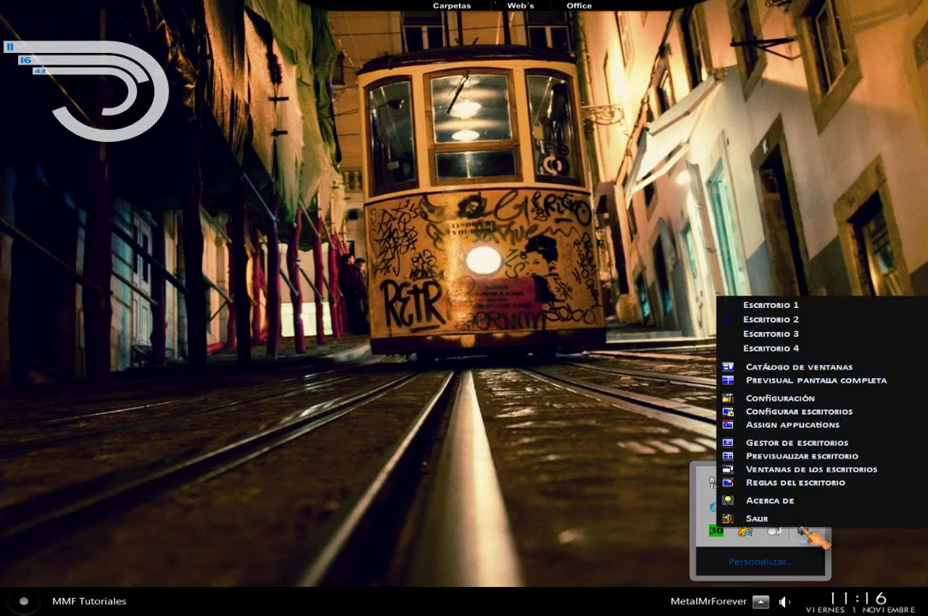
left_click(794, 306)
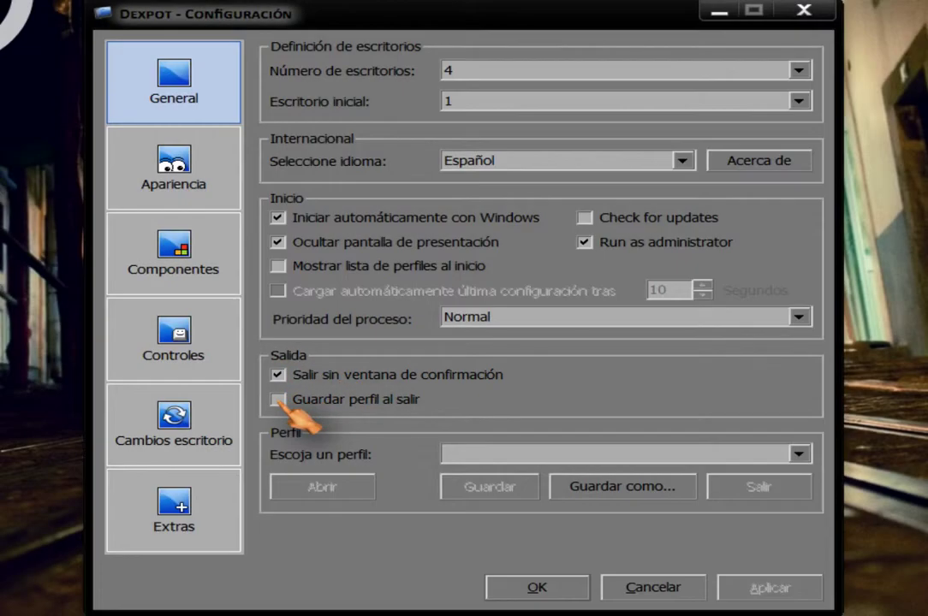
- Enable saving the profile on exit (Guardar perfil al salir) in Dexpot's general settings, apply it and close the configuration
left_click(357, 400)
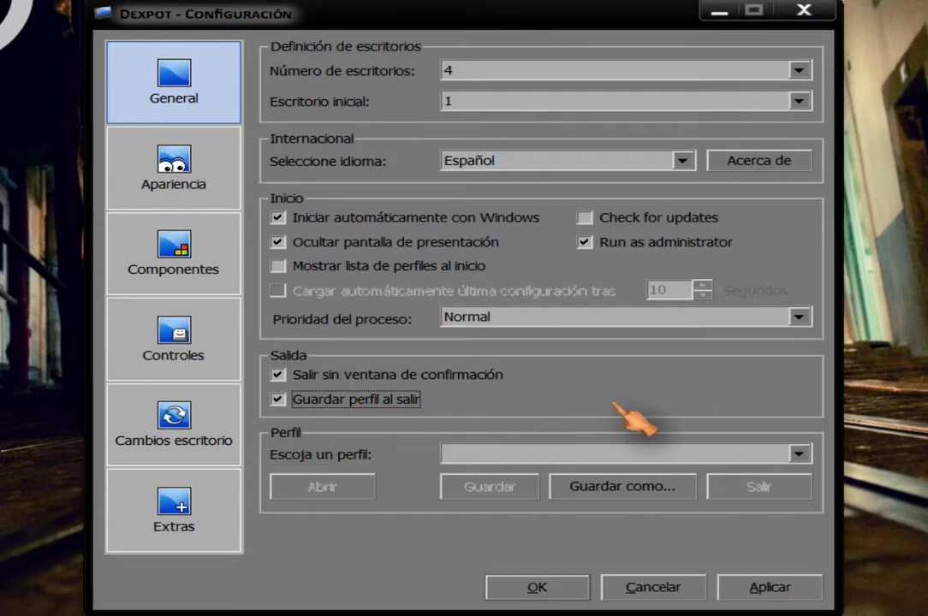
left_click(773, 589)
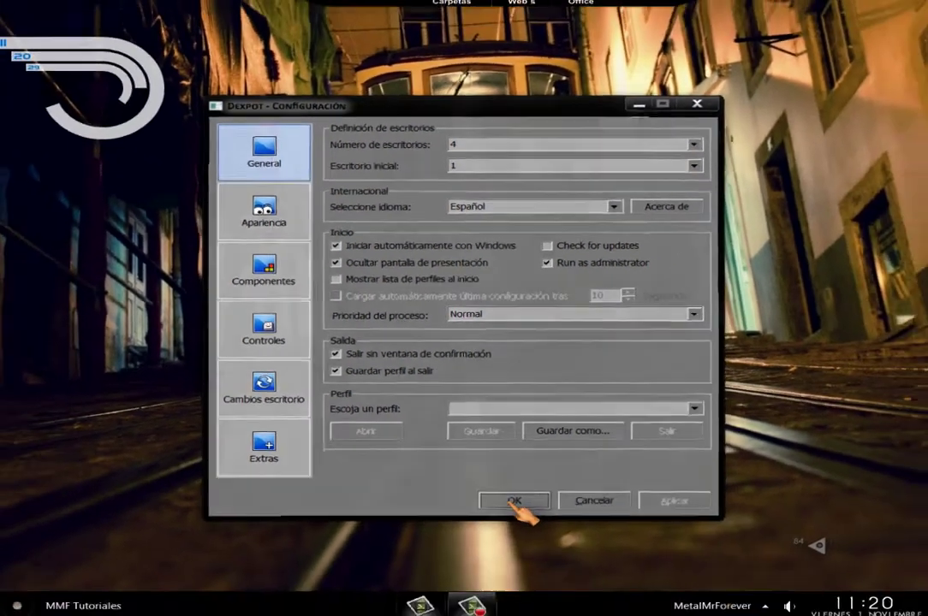
left_click(525, 546)
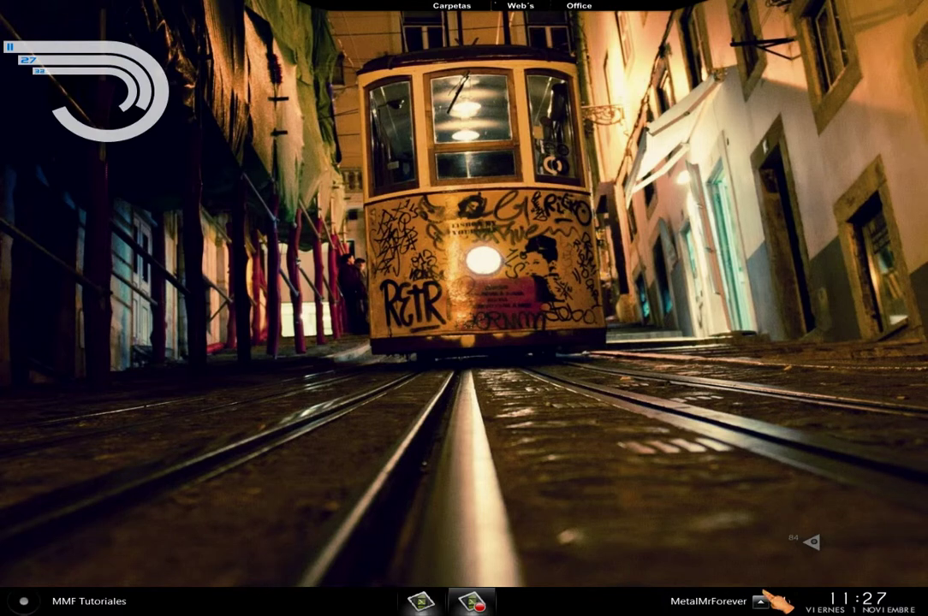
left_click(760, 601)
right_click(804, 529)
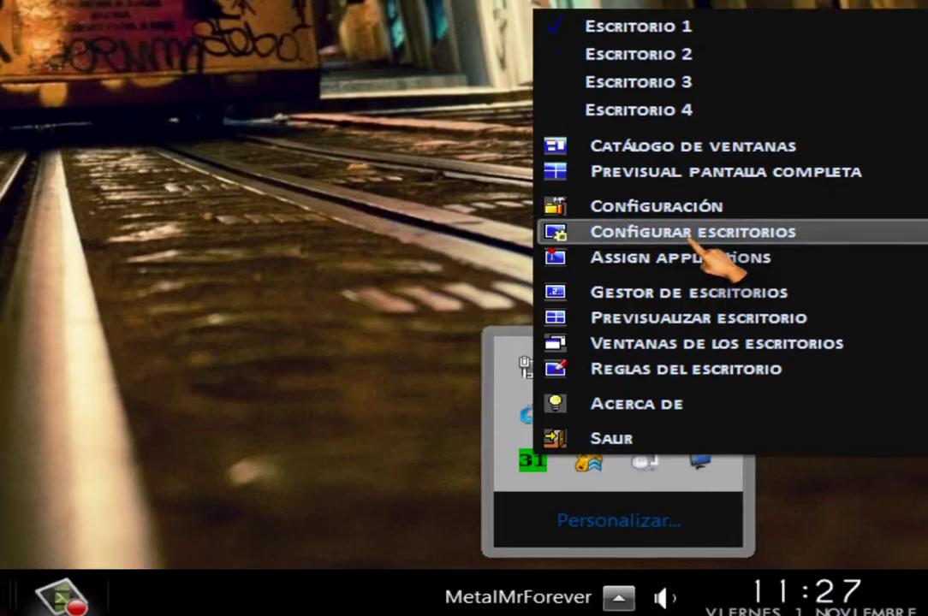
left_click(698, 227)
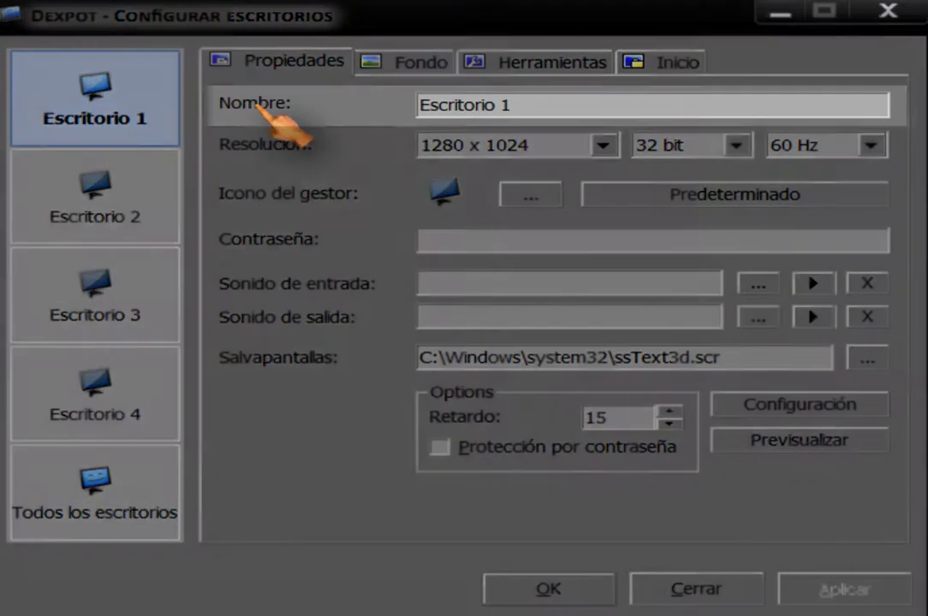
key("BackSpace")
key("BackSpace")
key("BackSpace")
key("BackSpace")
key("BackSpace")
key("BackSpace")
key("BackSpace")
key("BackSpace")
key("BackSpace")
key("BackSpace")
key("BackSpace")
key("BackSpace")
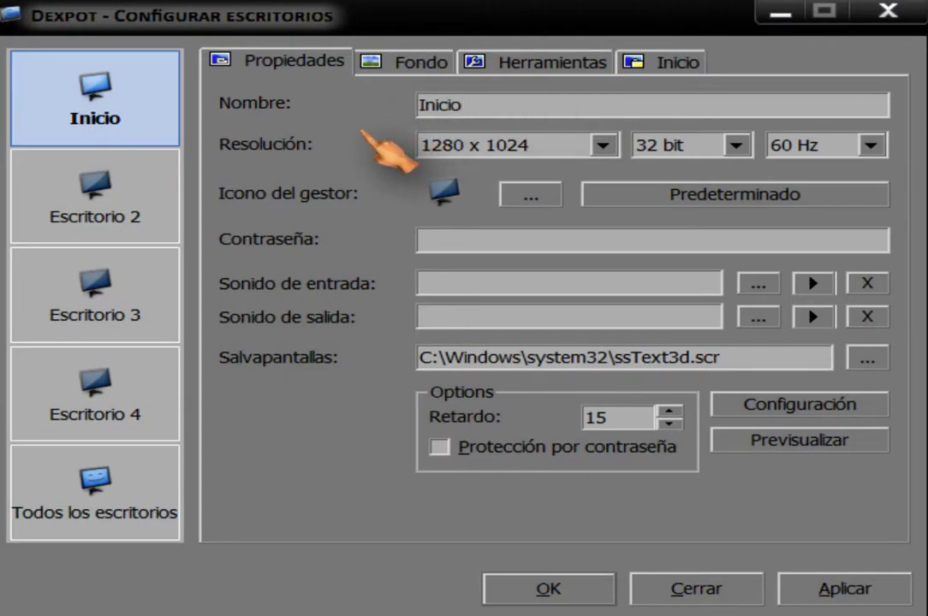
- Rename Escritorio 2 as Video
left_click(141, 203)
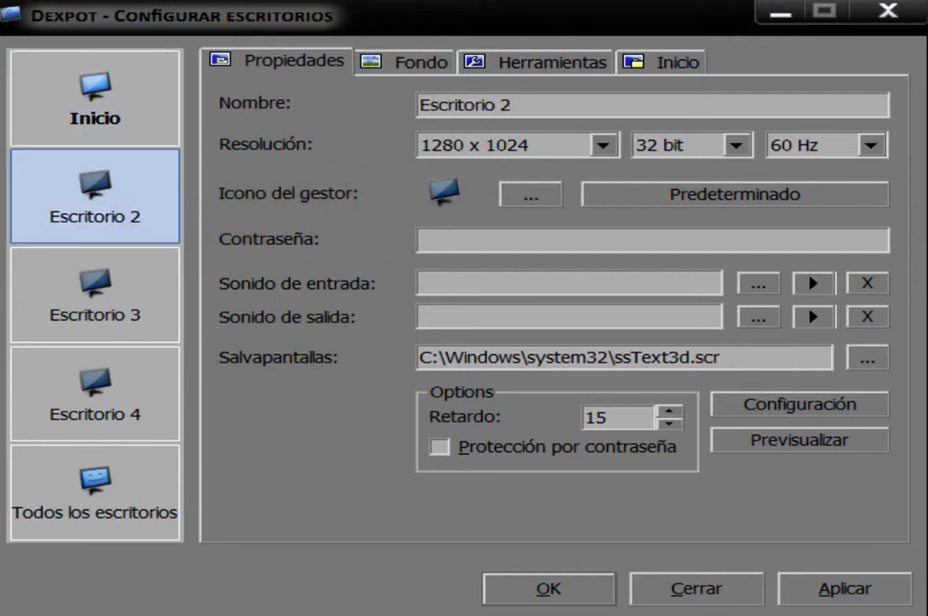
key("BackSpace")
key("BackSpace")
key("BackSpace")
key("BackSpace")
key("BackSpace")
key("BackSpace")
key("BackSpace")
key("BackSpace")
key("BackSpace")
key("BackSpace")
key("BackSpace")
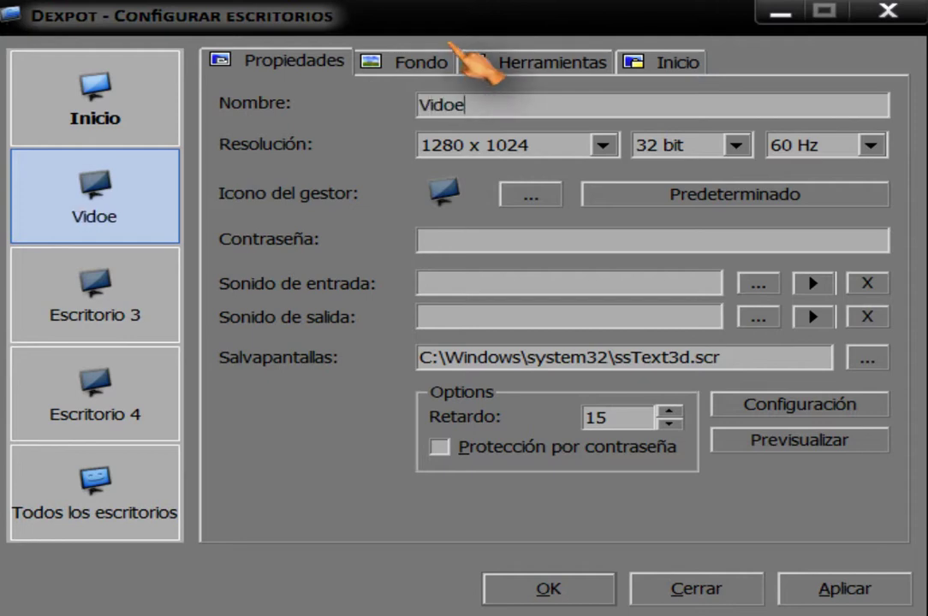
type("eo")
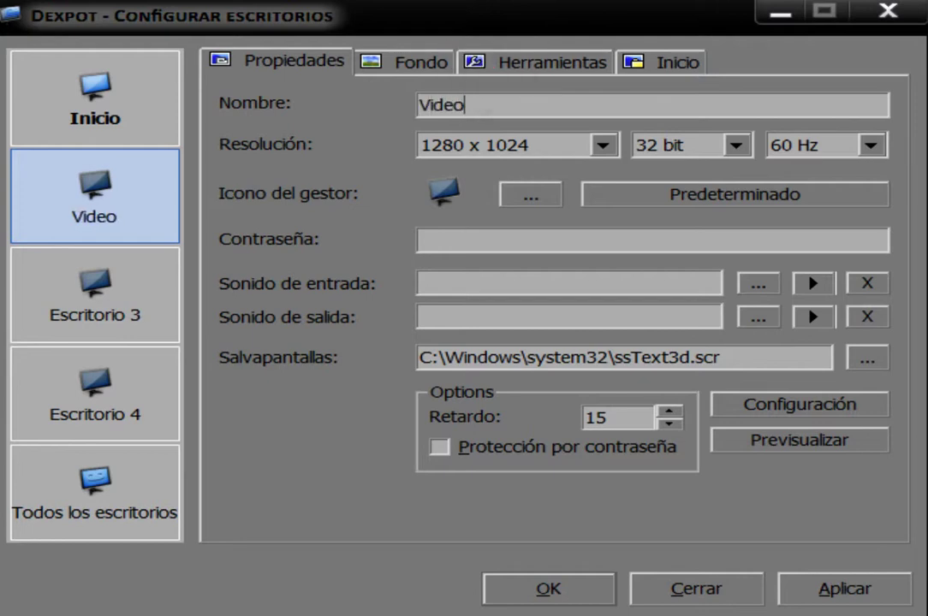
- Rename Escritorio 3 as Imagenes and Escritorio 4 as Varios, and apply the new desktop names
left_click(92, 290)
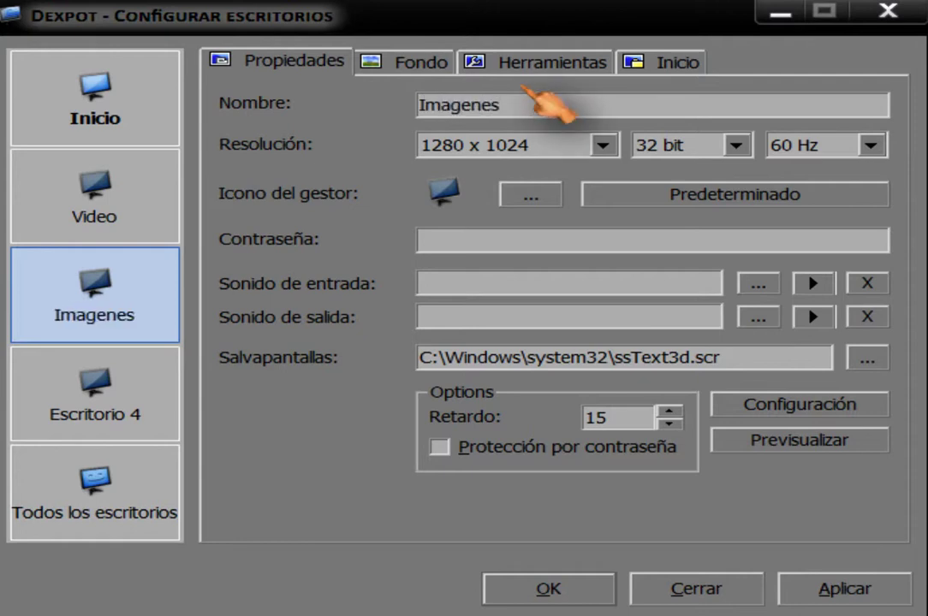
left_click(109, 413)
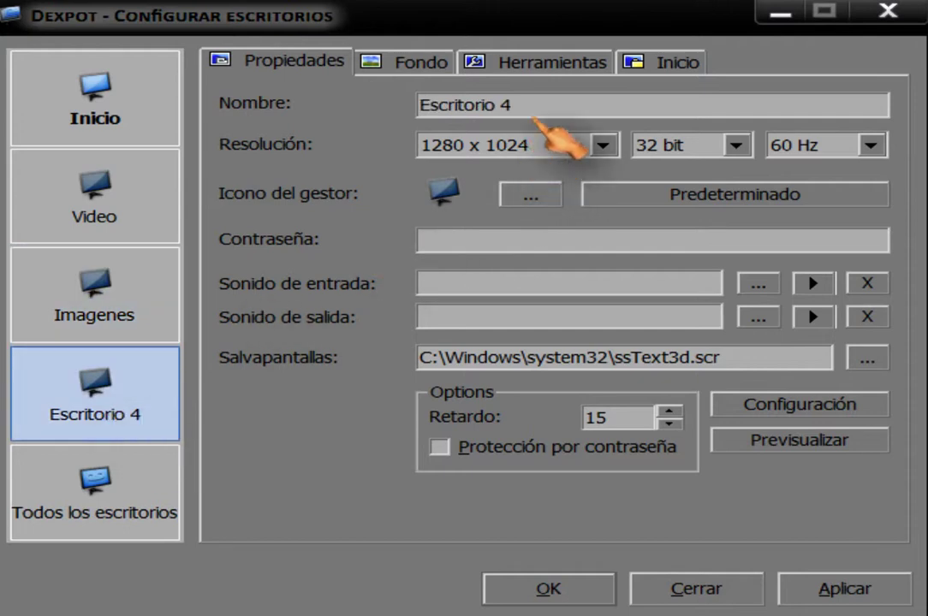
left_click(518, 105)
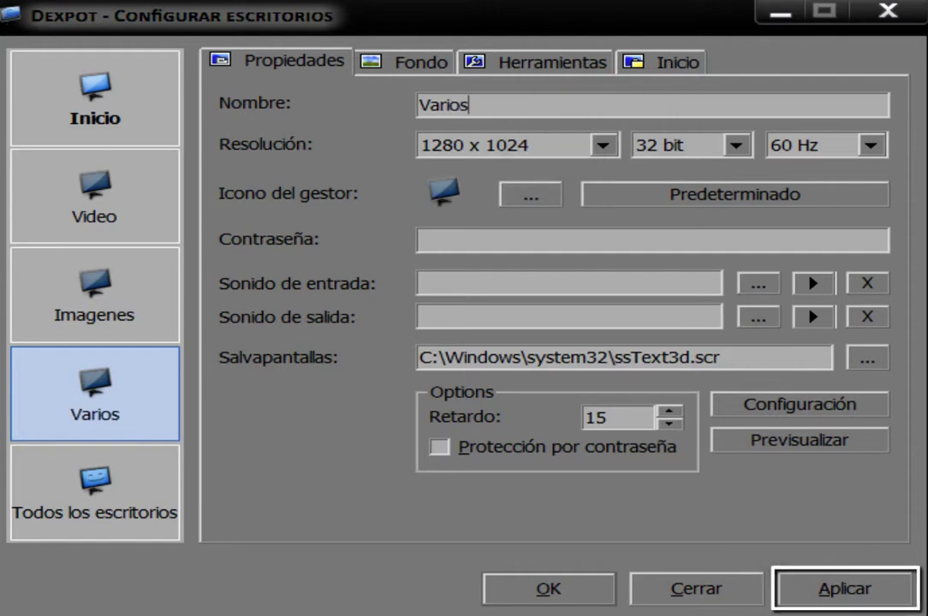
left_click(870, 597)
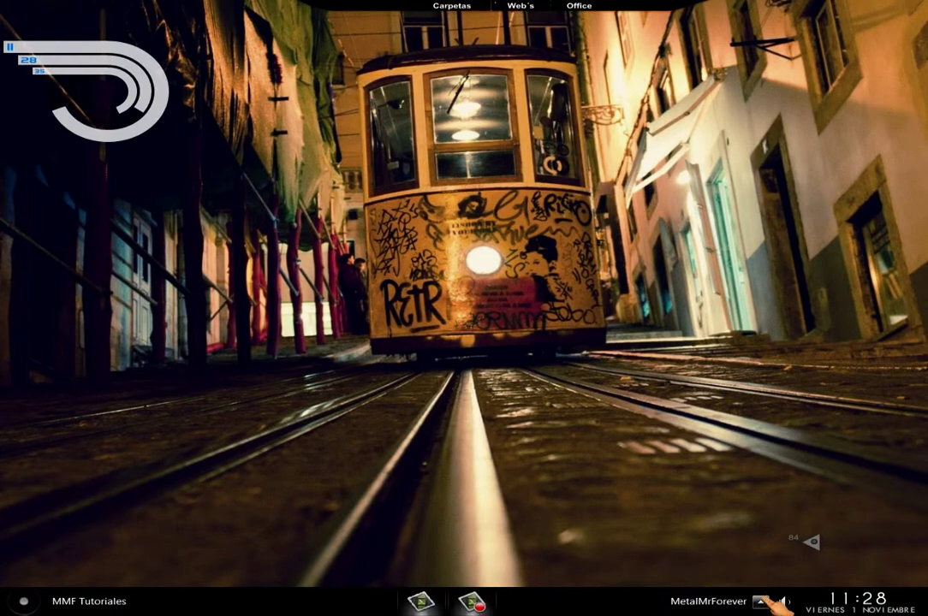
left_click(760, 602)
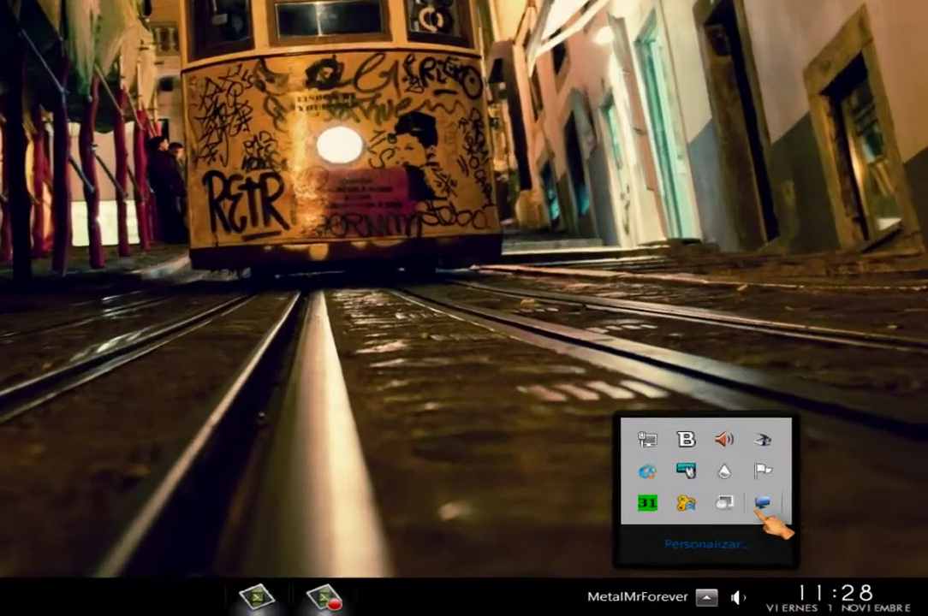
right_click(803, 531)
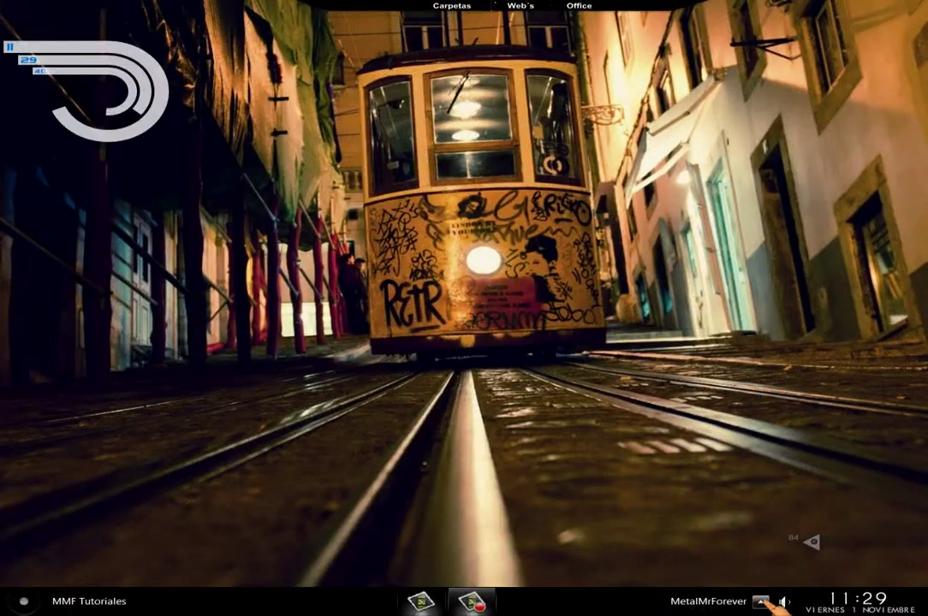
left_click(760, 602)
right_click(807, 534)
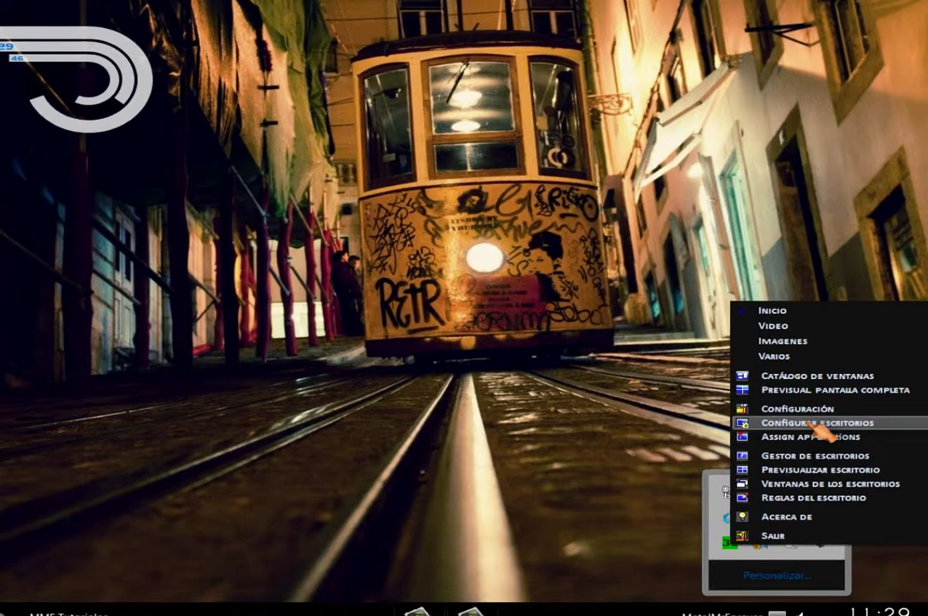
left_click(800, 419)
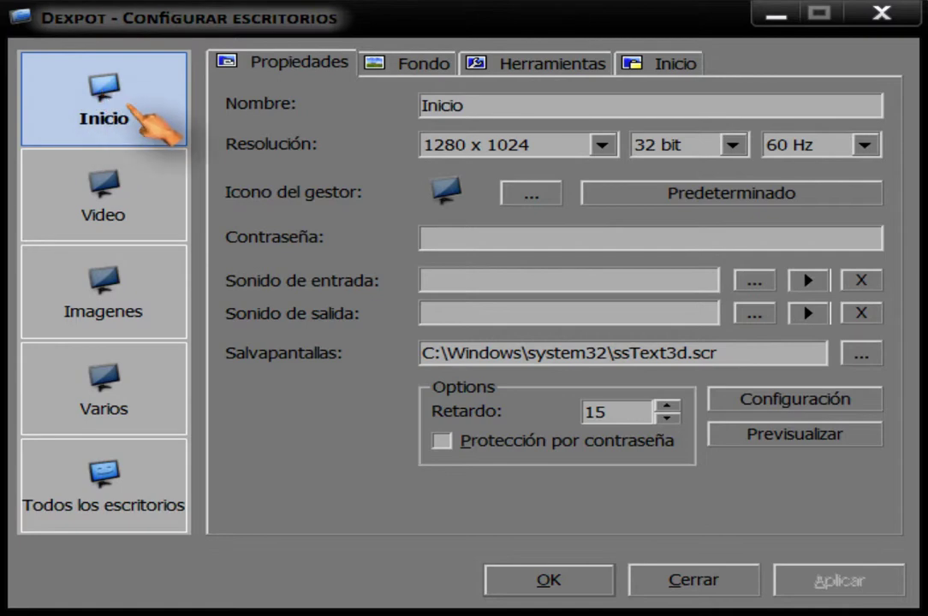
left_click(411, 65)
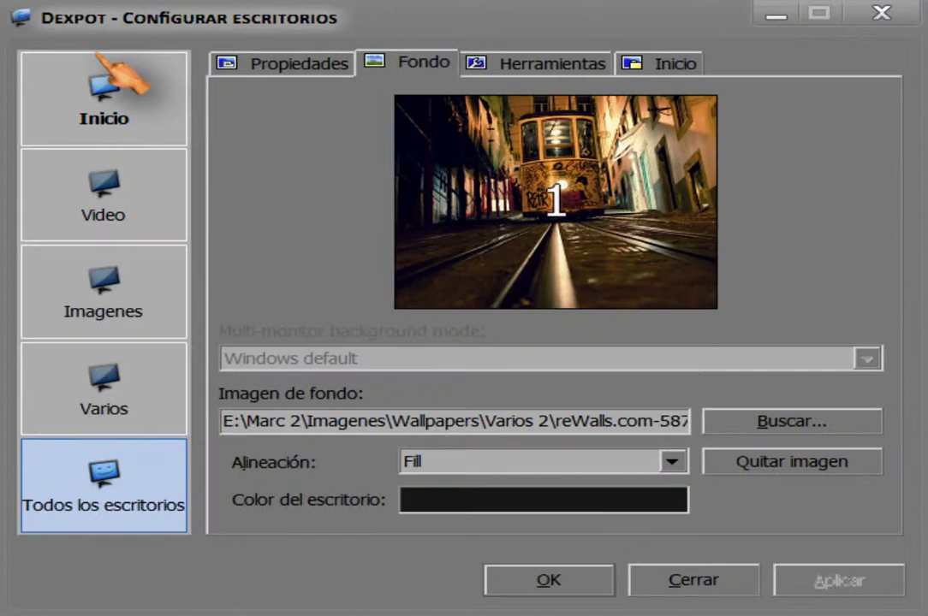
left_click(97, 76)
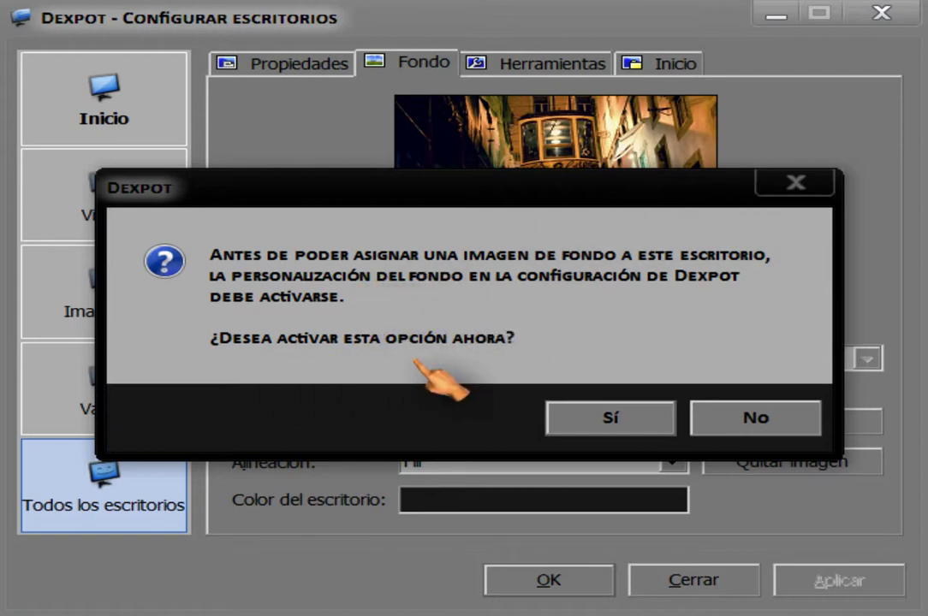
left_click(613, 424)
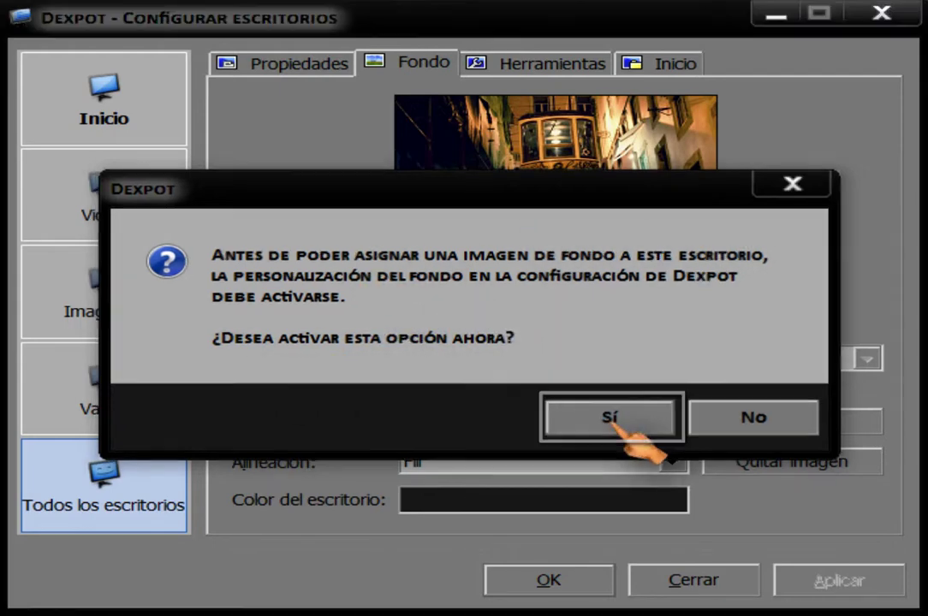
- Set the Inicio desktop's background image to reWalls.com-10183 from the Varios 2 wallpapers folder, apply it and close the configuration
left_click(121, 116)
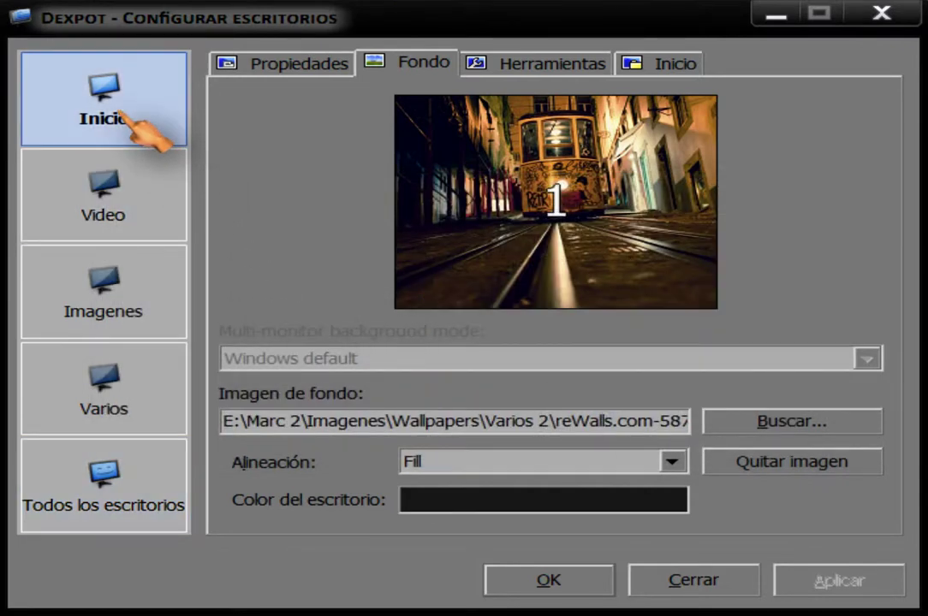
left_click(796, 424)
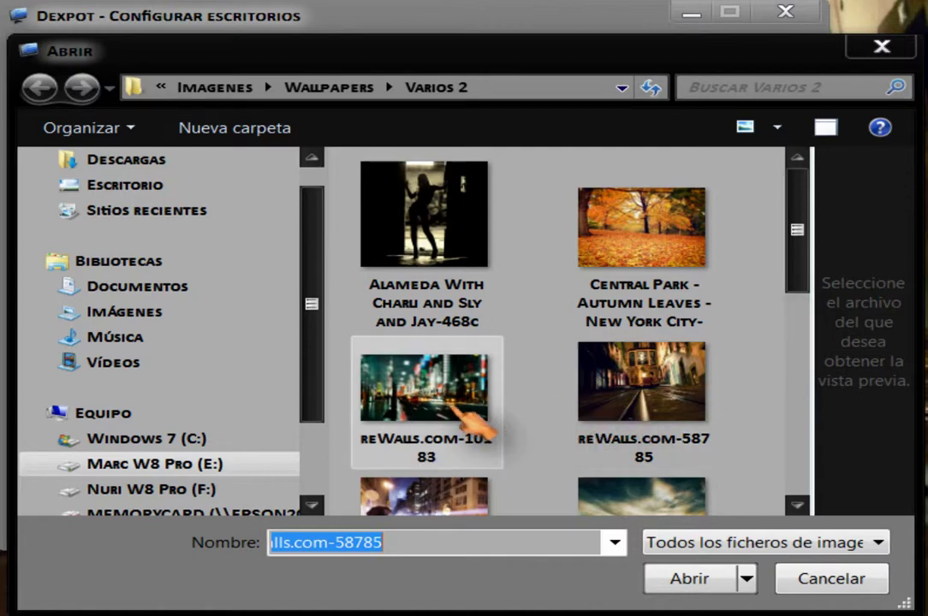
left_click(475, 385)
left_click(711, 578)
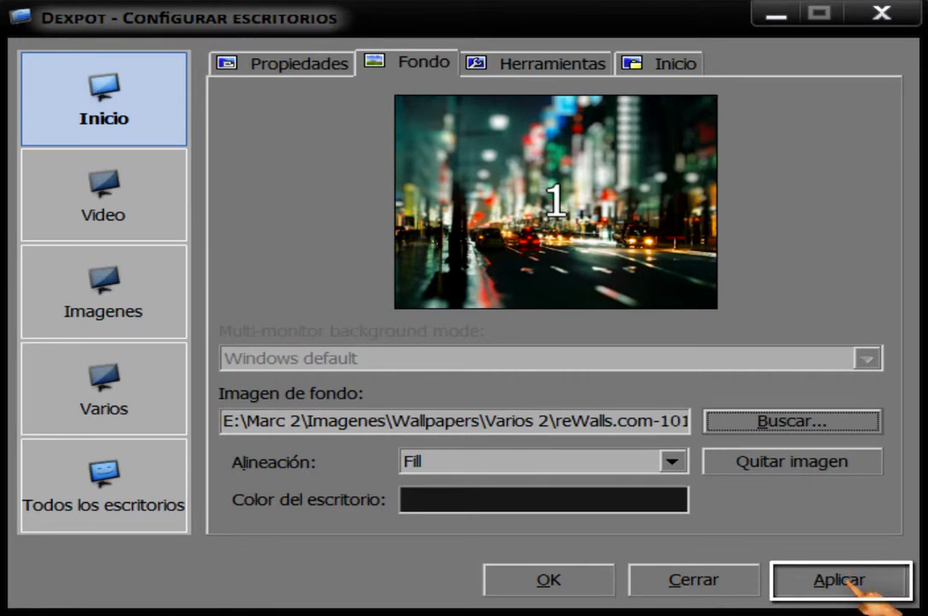
left_click(847, 584)
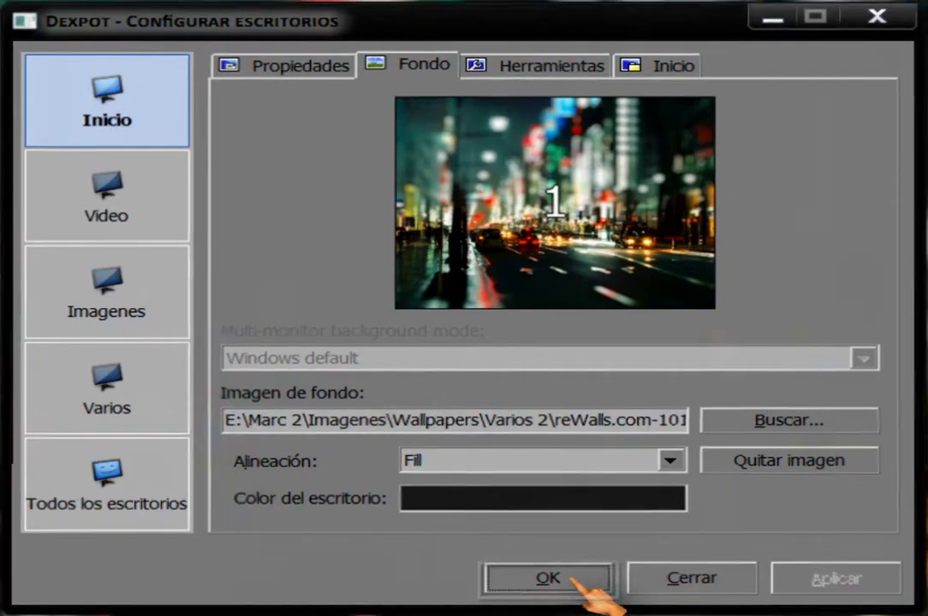
left_click(571, 582)
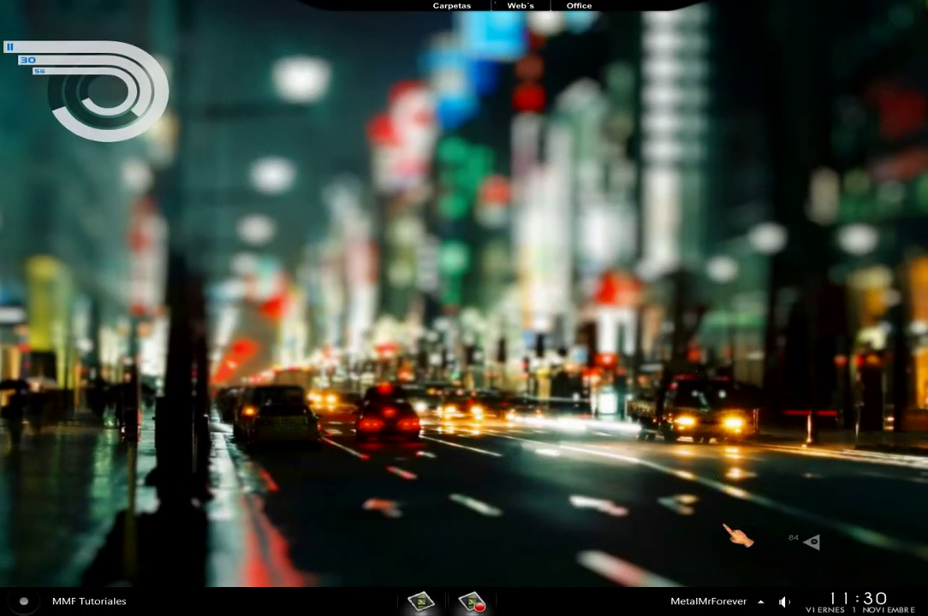
- Switch to the Video desktop to check its background
left_click(760, 603)
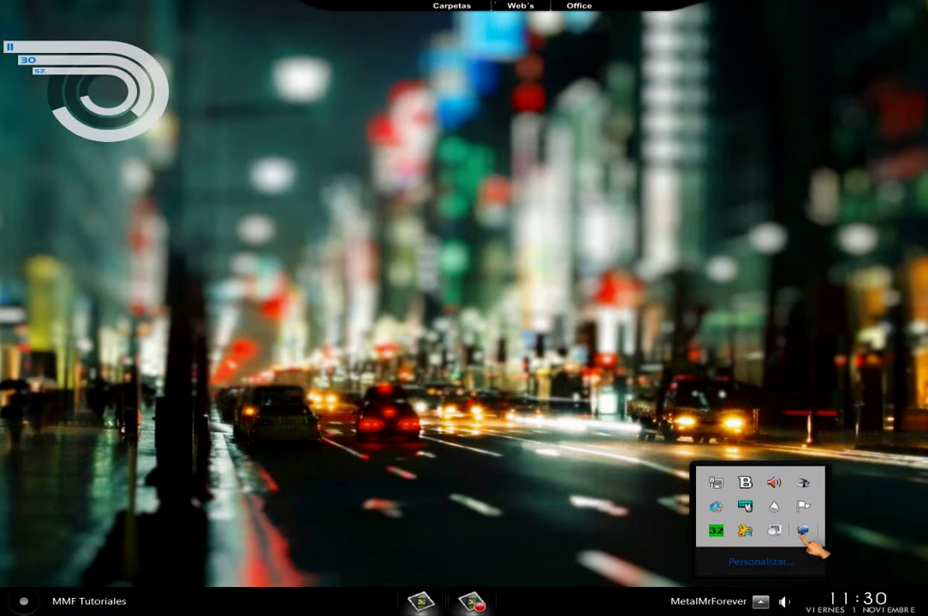
right_click(802, 532)
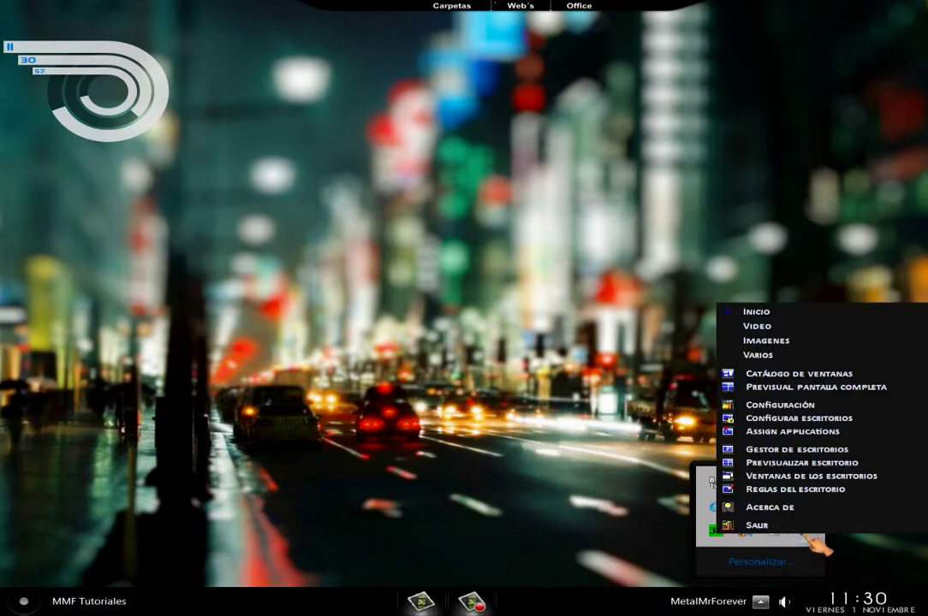
left_click(773, 326)
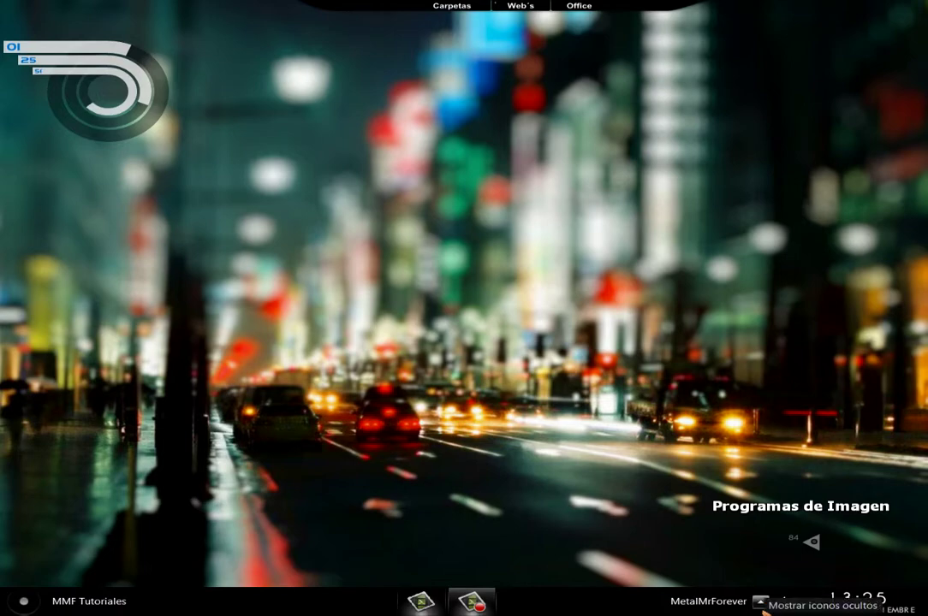
left_click(762, 603)
right_click(804, 535)
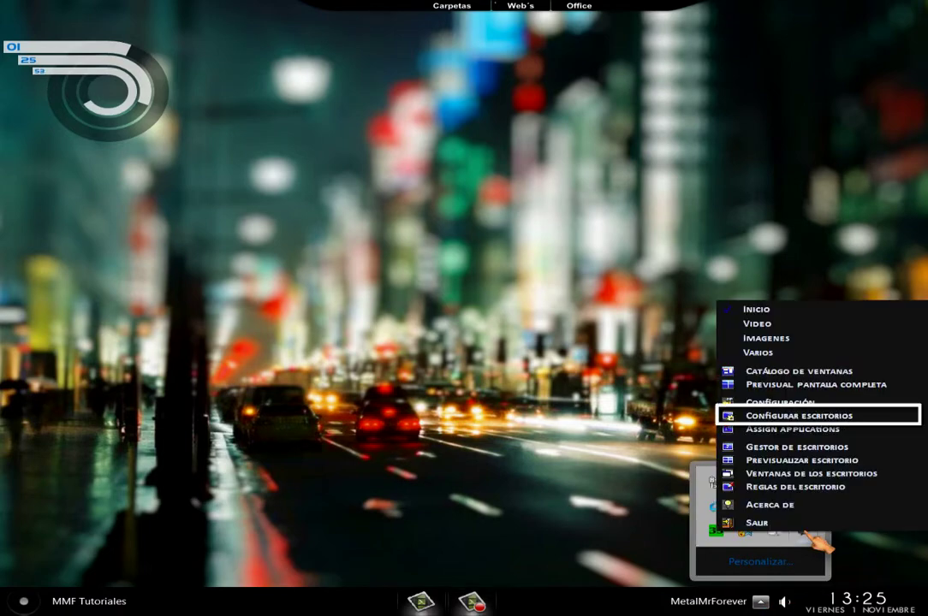
left_click(796, 416)
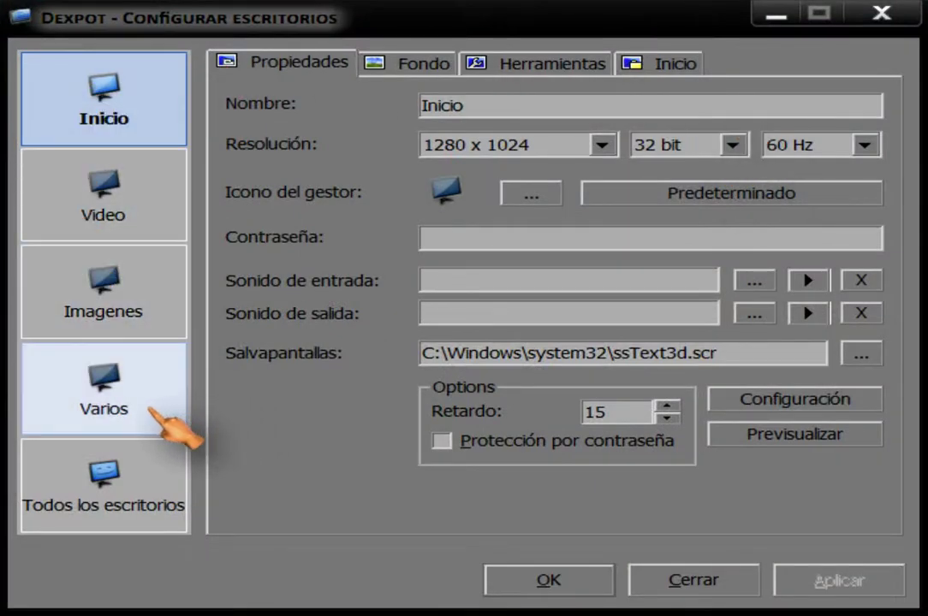
left_click(152, 422)
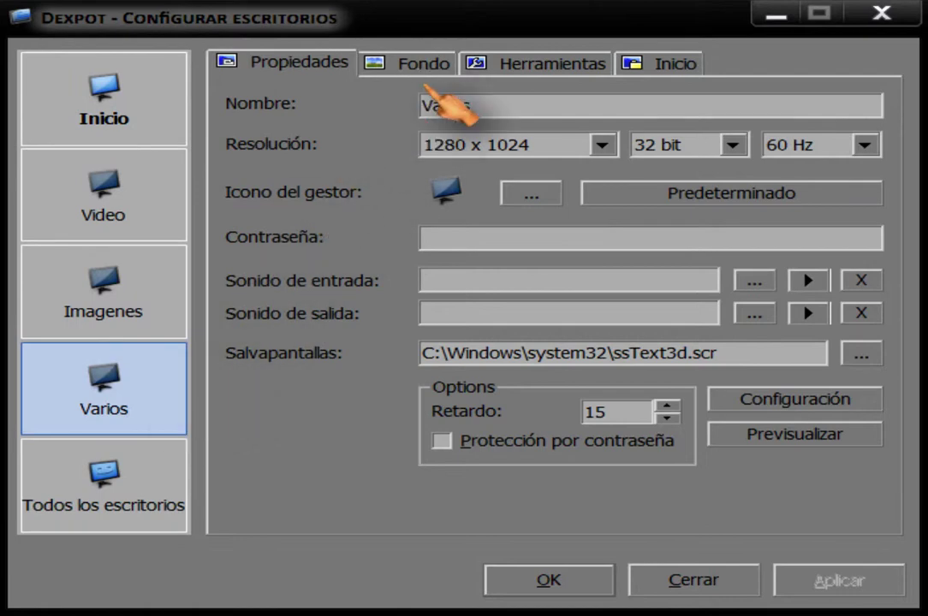
left_click(432, 68)
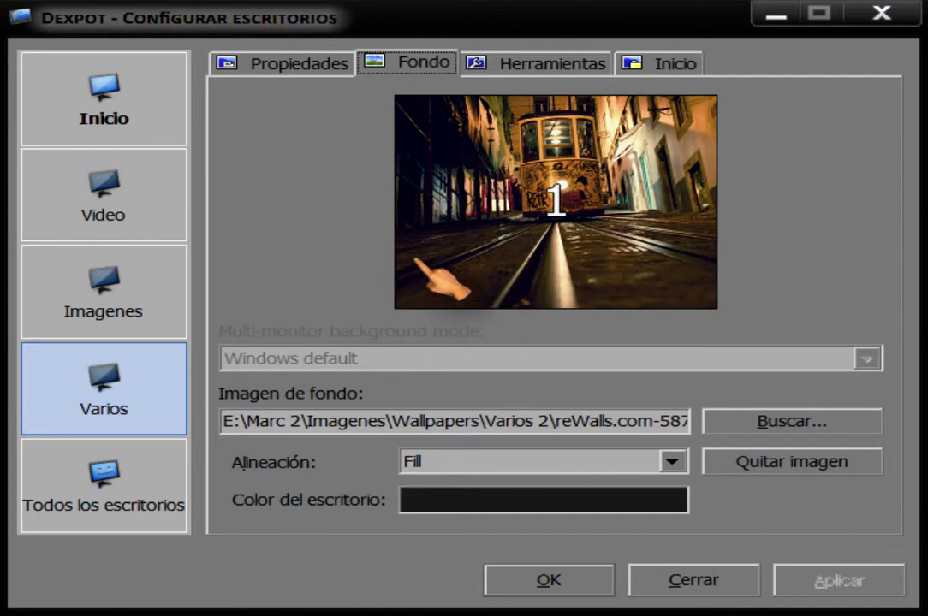
- Set the Varios desktop's background image to reWalls.com-59255 from the Varios 2 folder, apply it and close the configuration
left_click(800, 423)
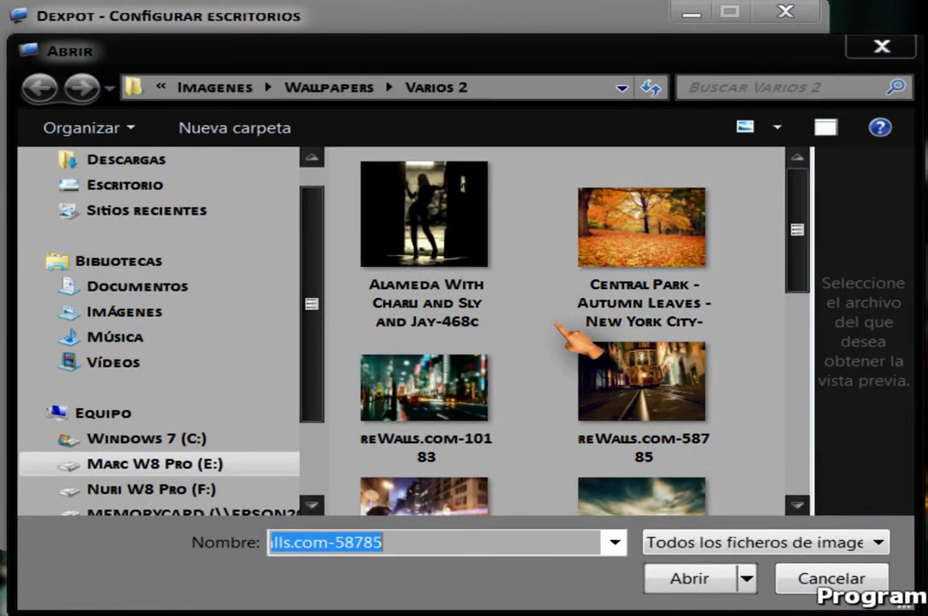
left_click(570, 337)
scroll(569, 338, "down", 3)
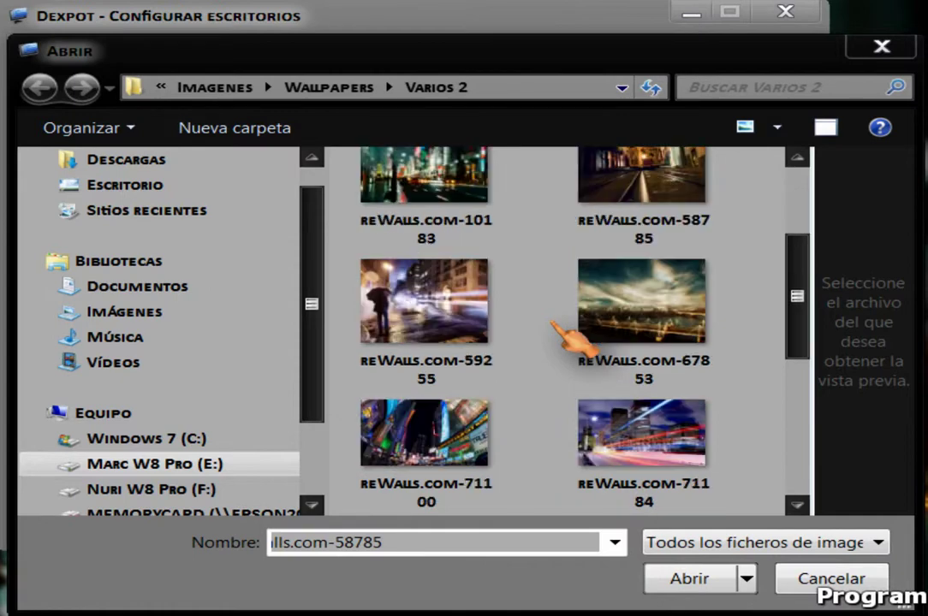
left_click(424, 299)
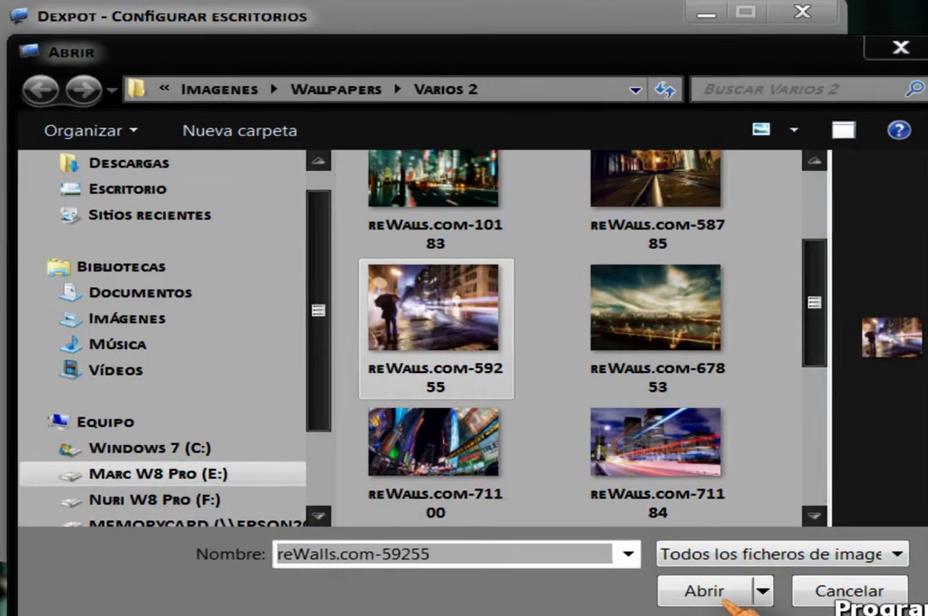
left_click(729, 599)
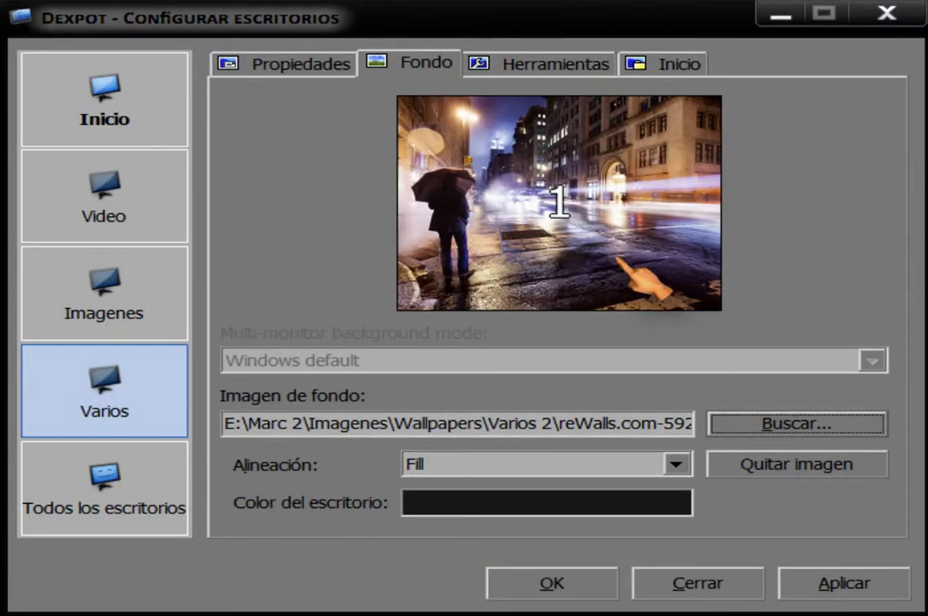
left_click(835, 589)
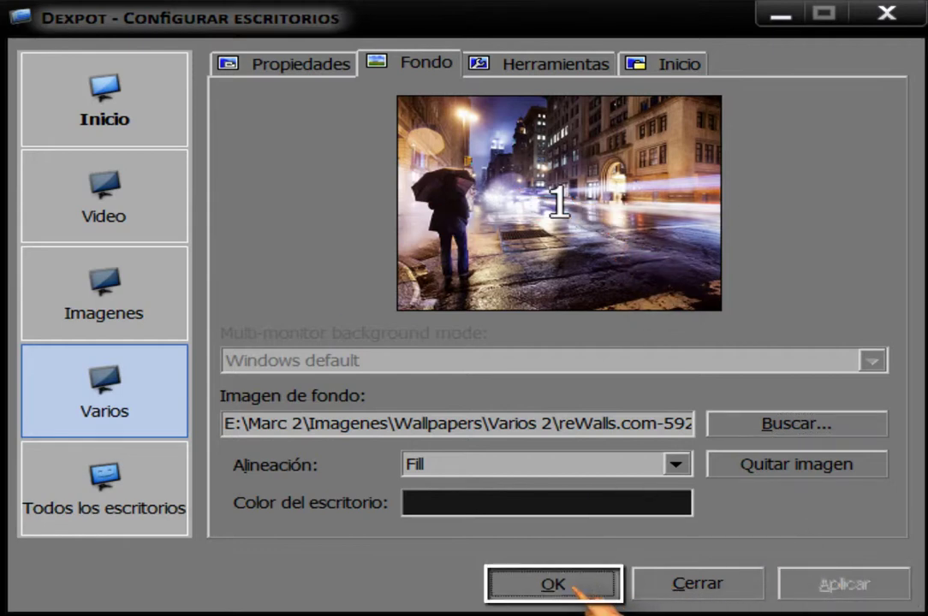
left_click(572, 585)
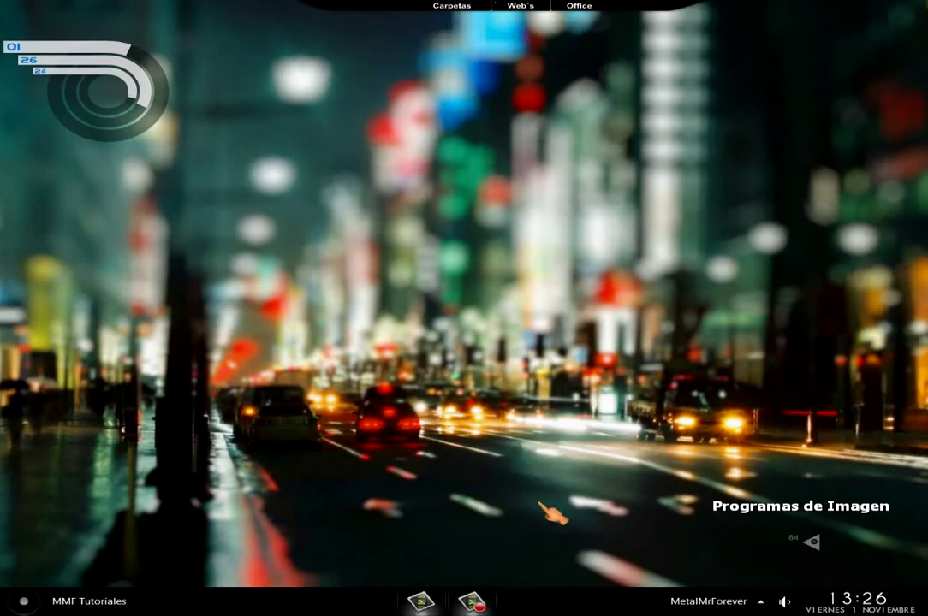
- Switch to the Varios desktop to check its new background
left_click(761, 601)
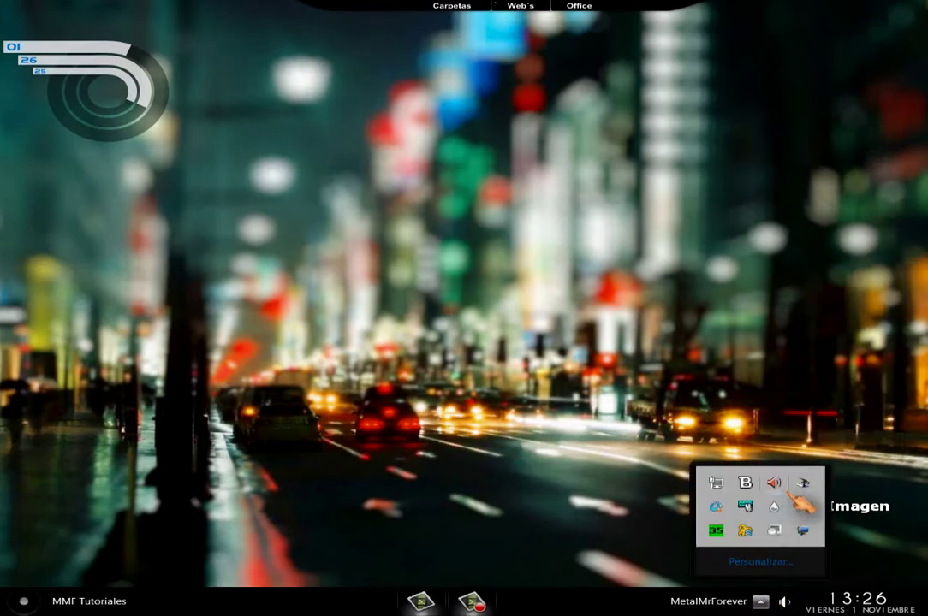
right_click(808, 534)
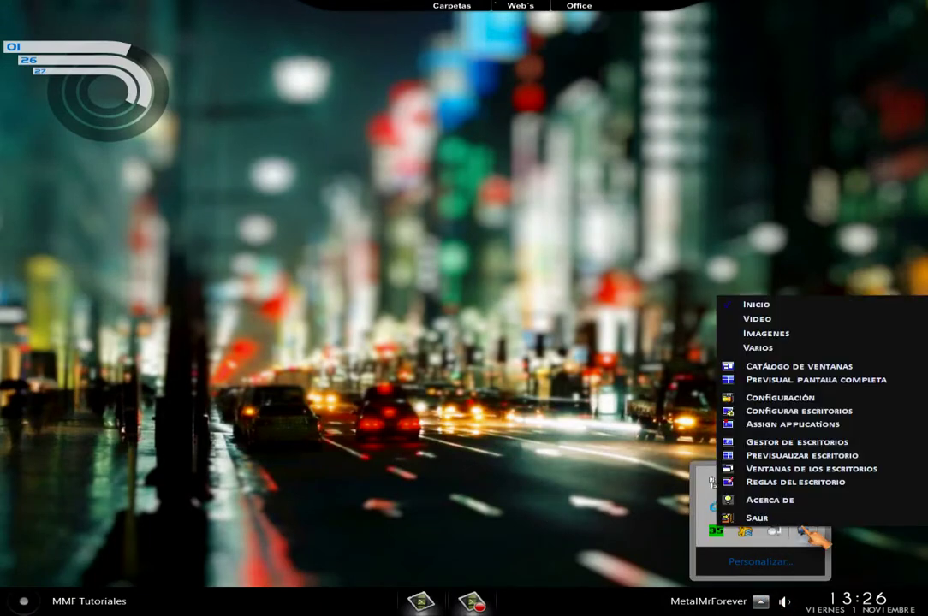
left_click(781, 348)
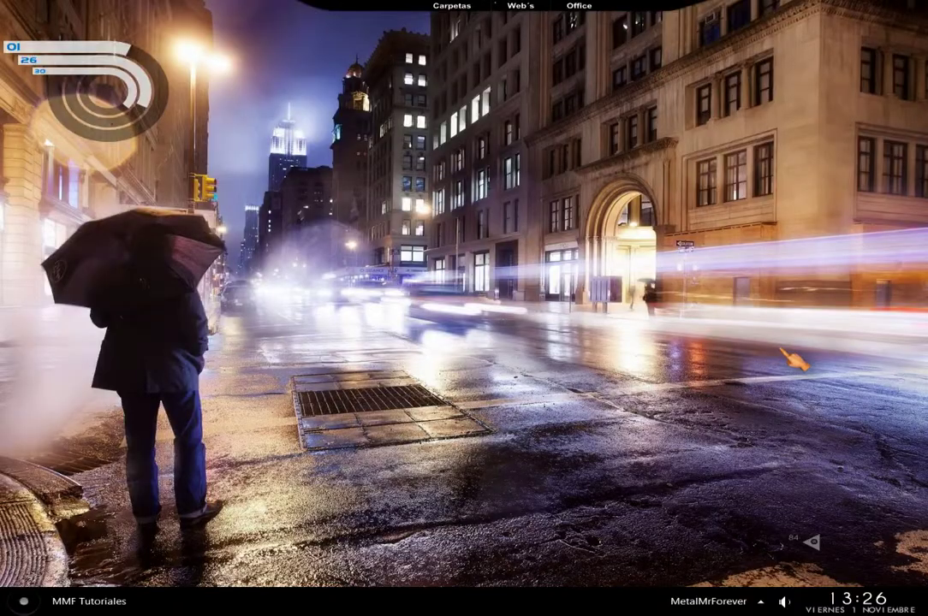
left_click(761, 603)
right_click(808, 532)
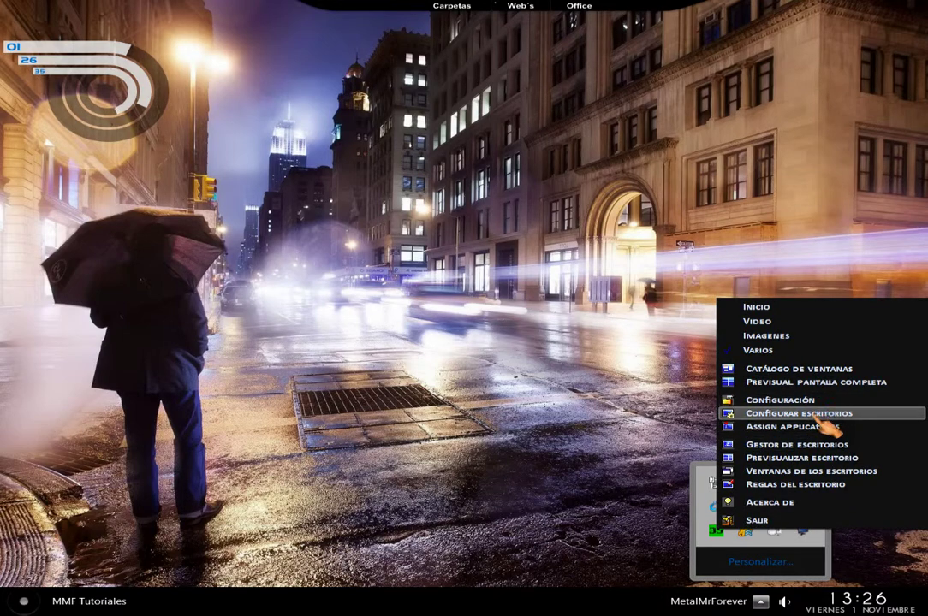
left_click(775, 414)
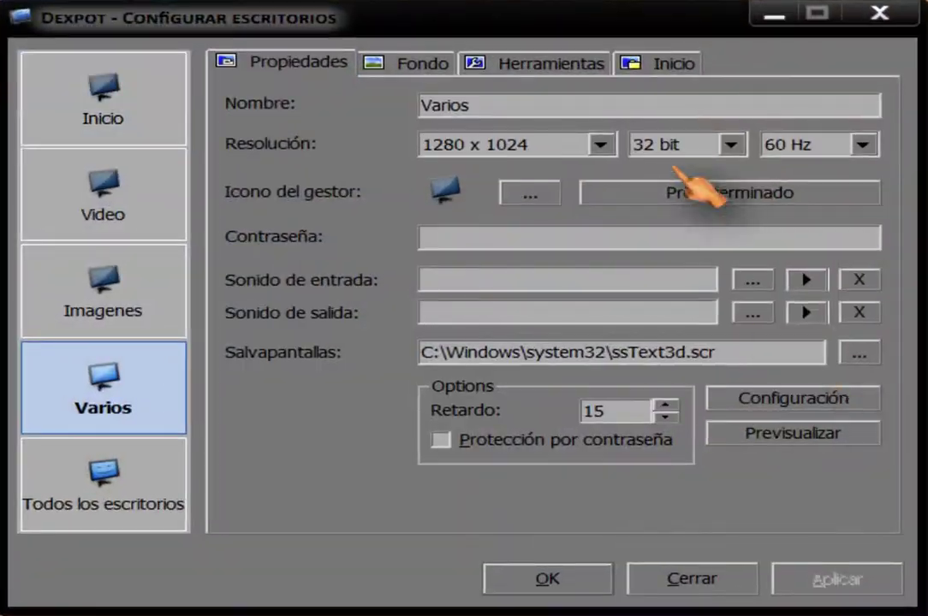
left_click(532, 67)
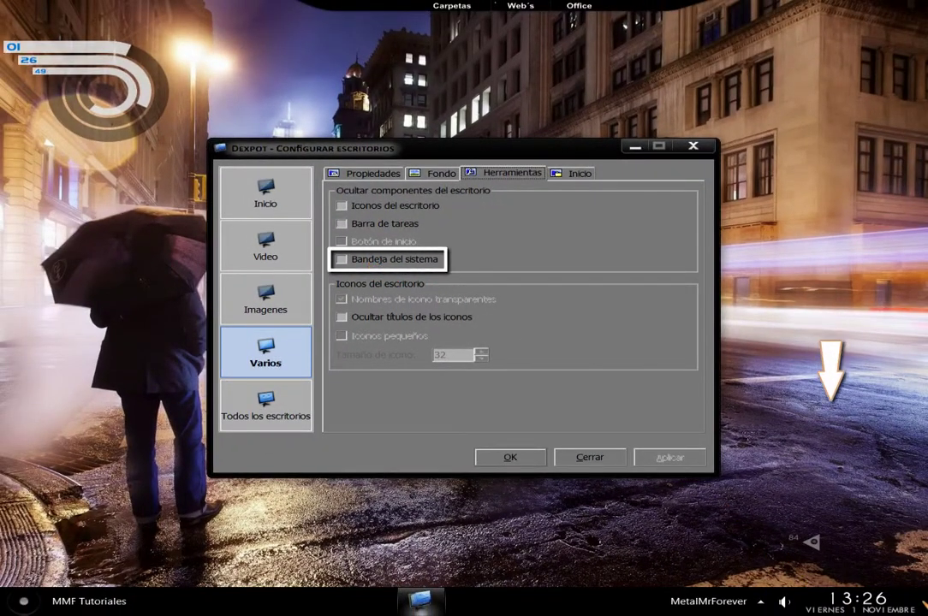
- Try hiding the system tray (Bandeja del sistema) on the Varios desktop, apply it, turn the option back off and apply again
left_click(343, 259)
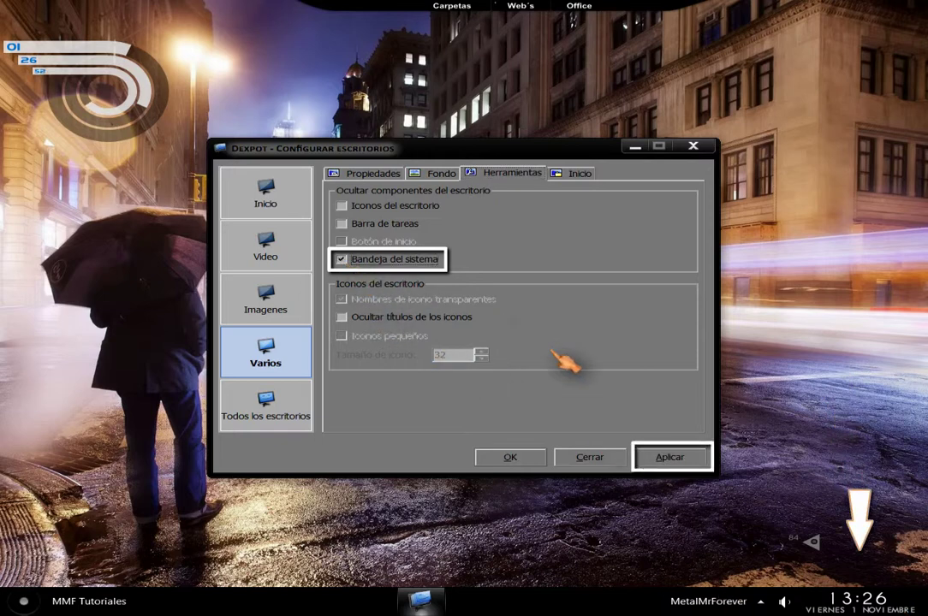
left_click(666, 456)
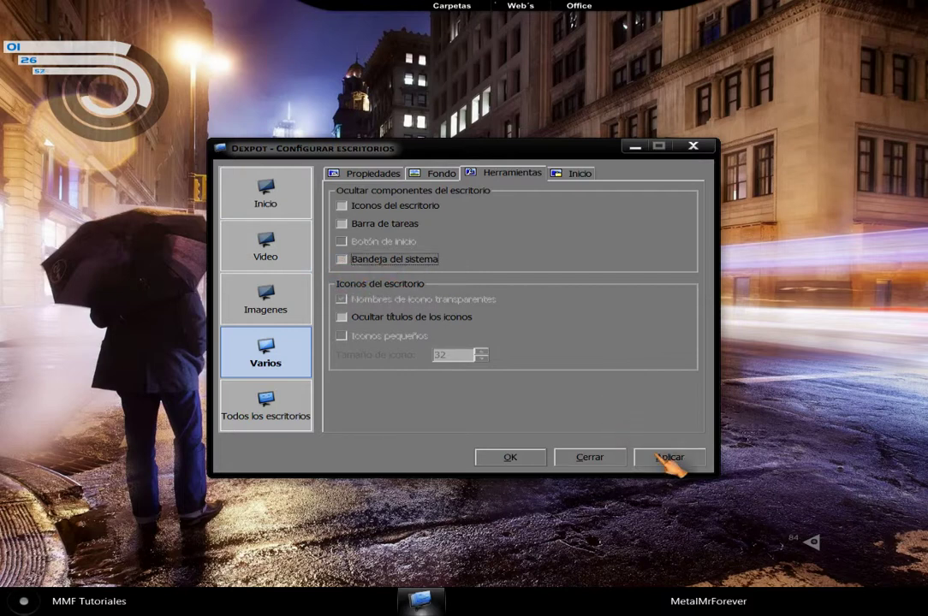
left_click(667, 457)
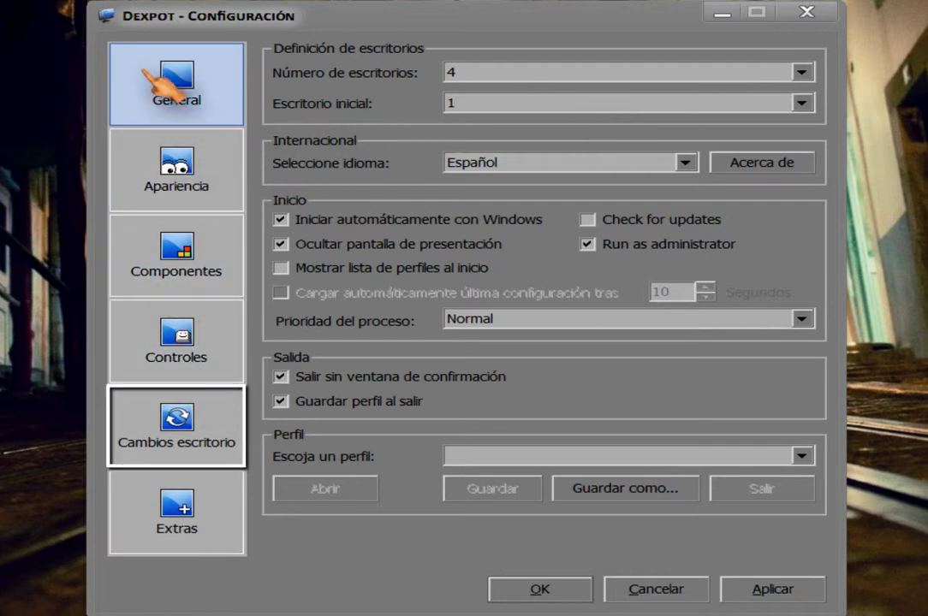
left_click(177, 441)
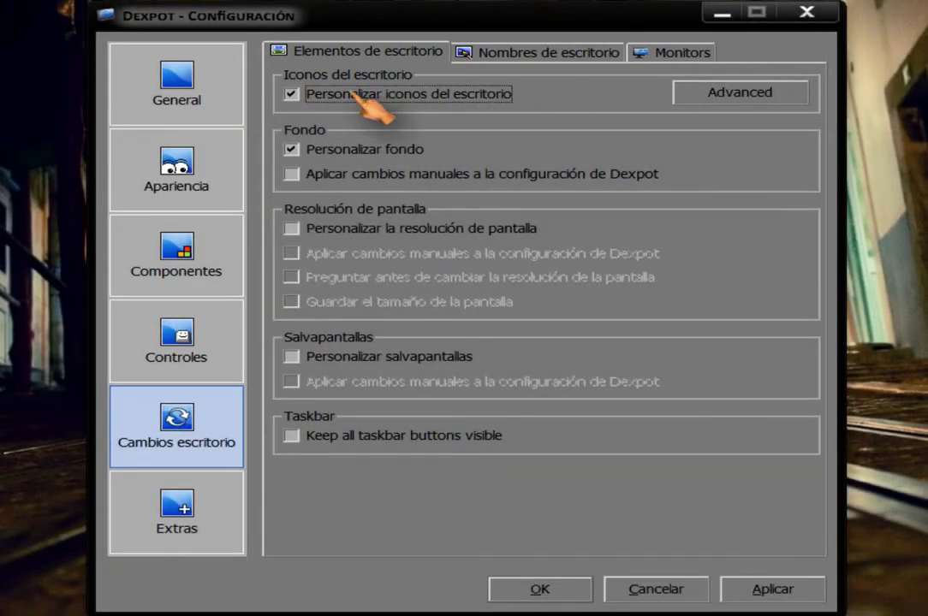
left_click(535, 53)
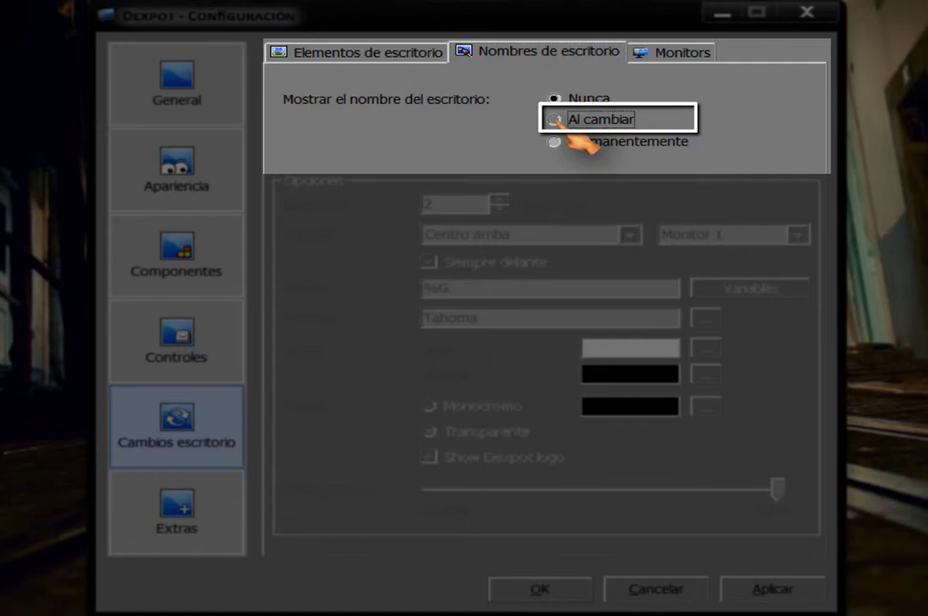
left_click(552, 120)
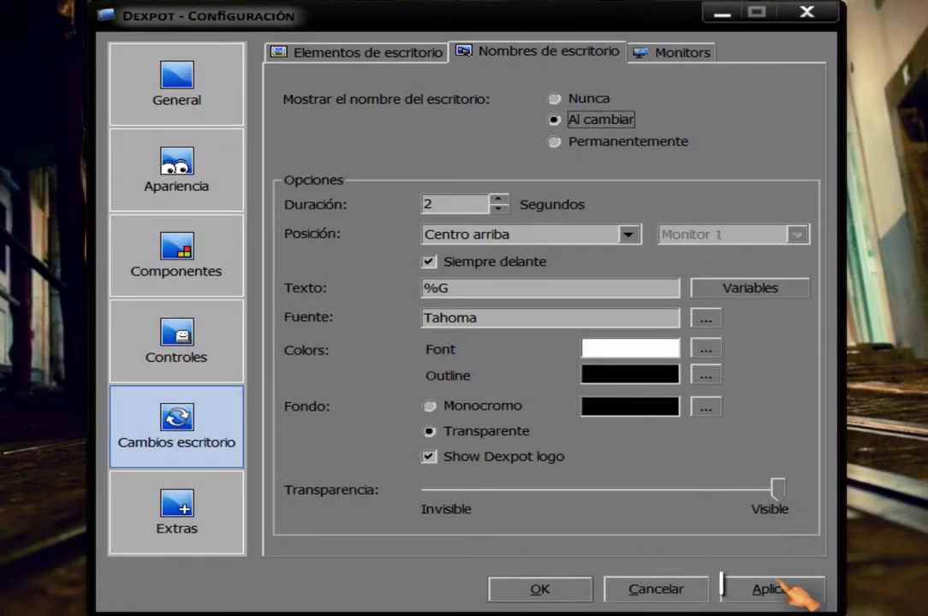
left_click(784, 587)
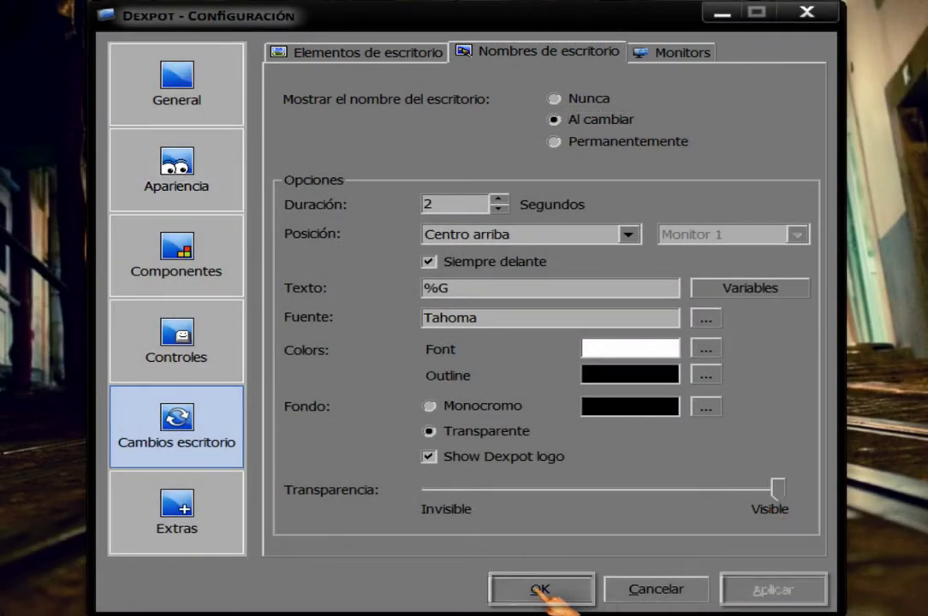
left_click(541, 590)
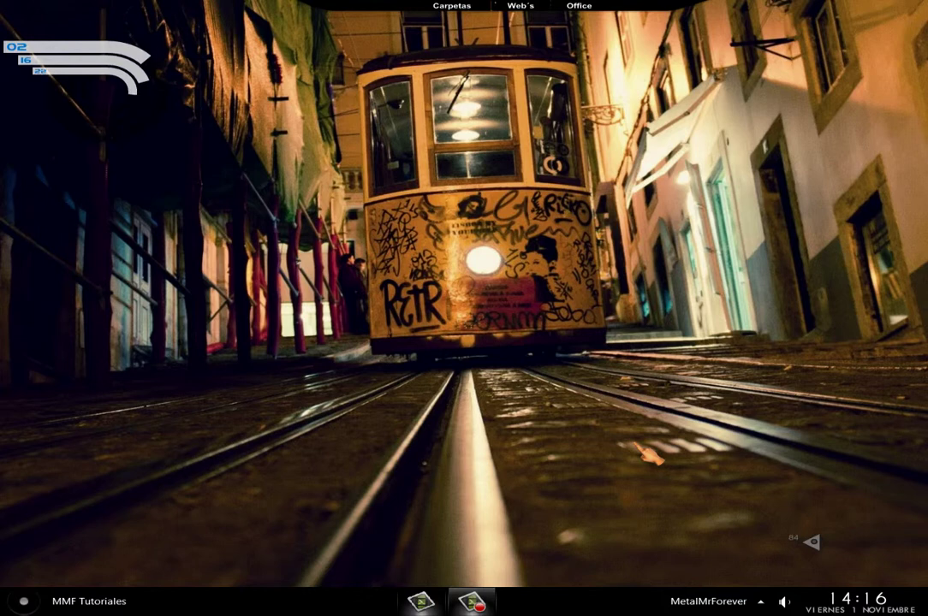
- Switch to the Inicio desktop to check the desktop name display
left_click(760, 602)
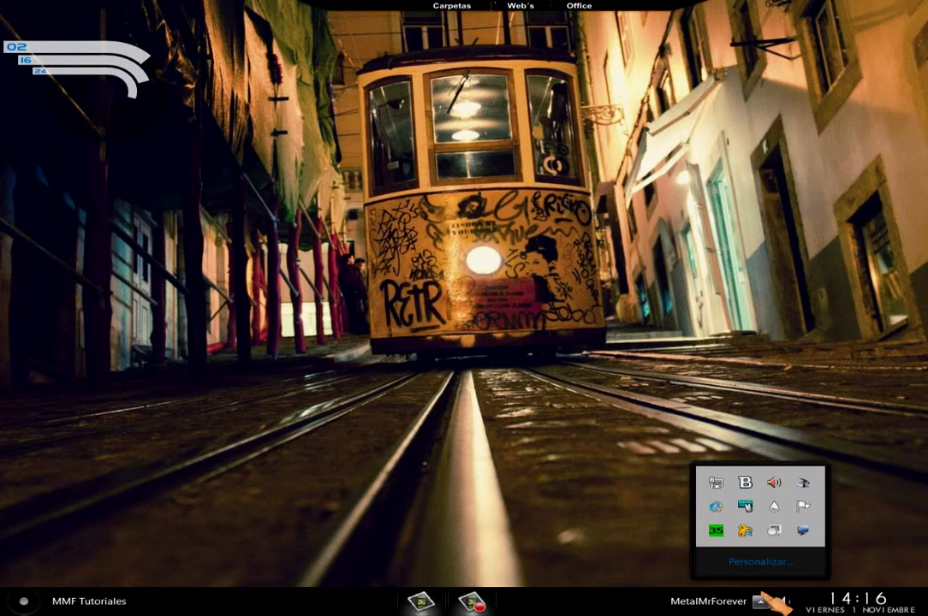
right_click(806, 532)
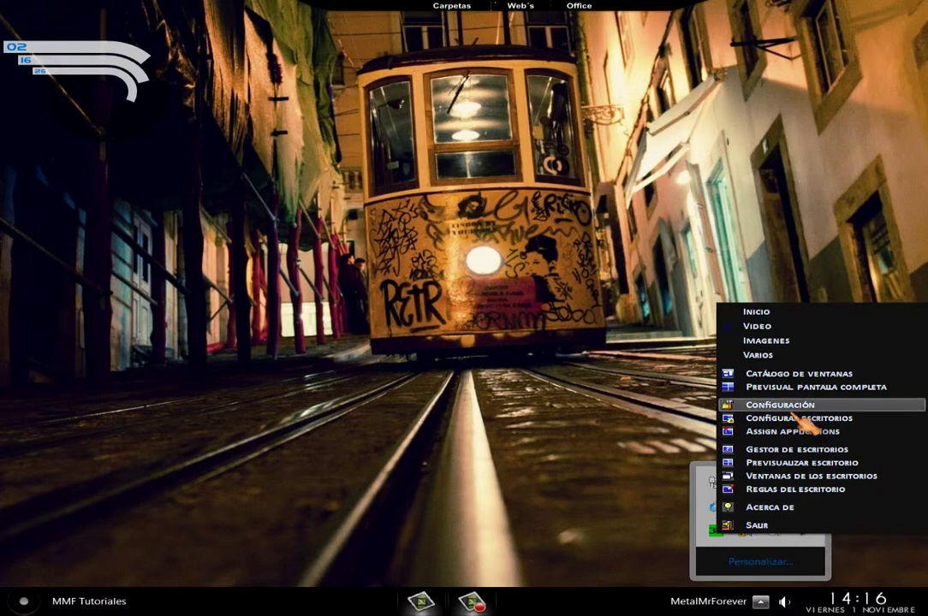
left_click(771, 313)
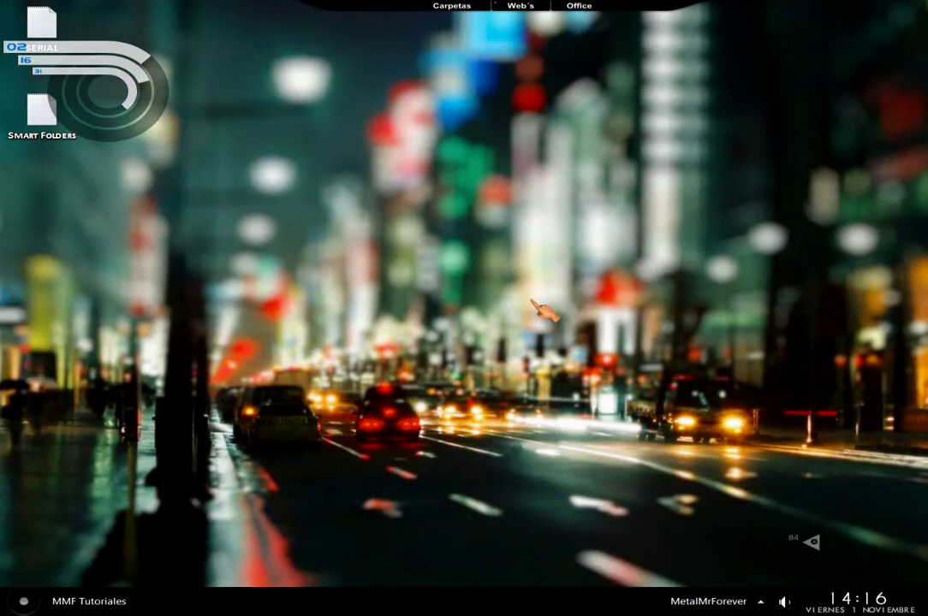
left_click(761, 602)
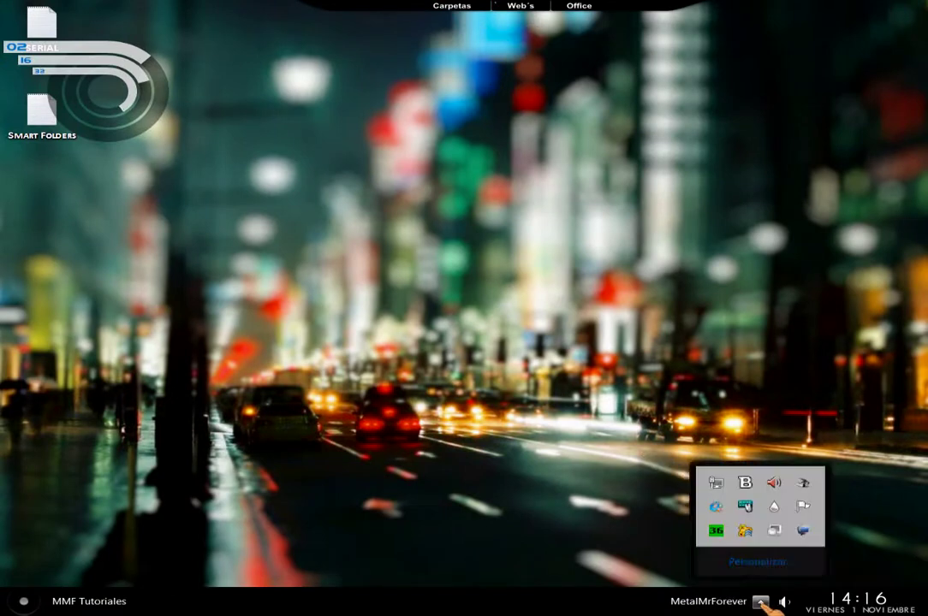
right_click(805, 532)
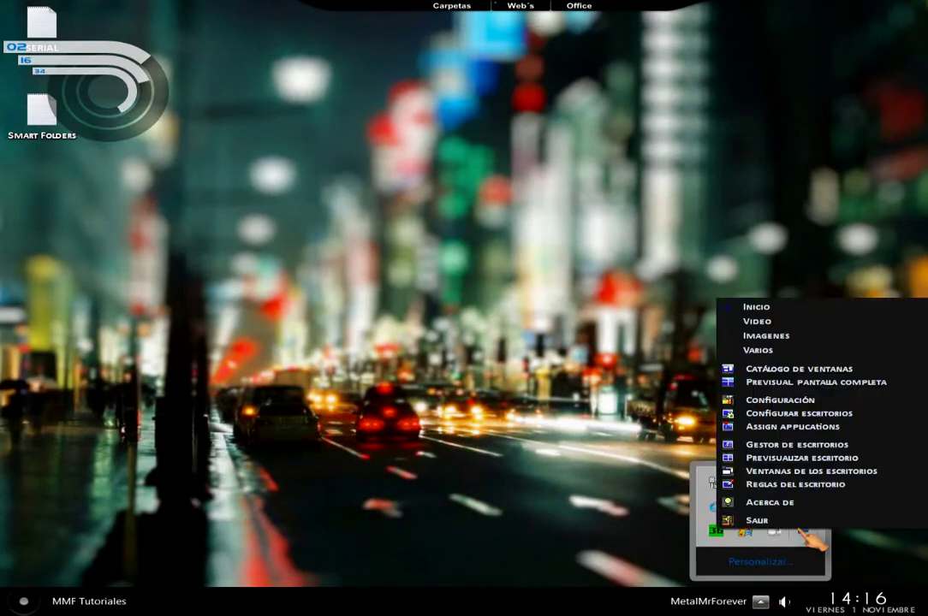
left_click(803, 398)
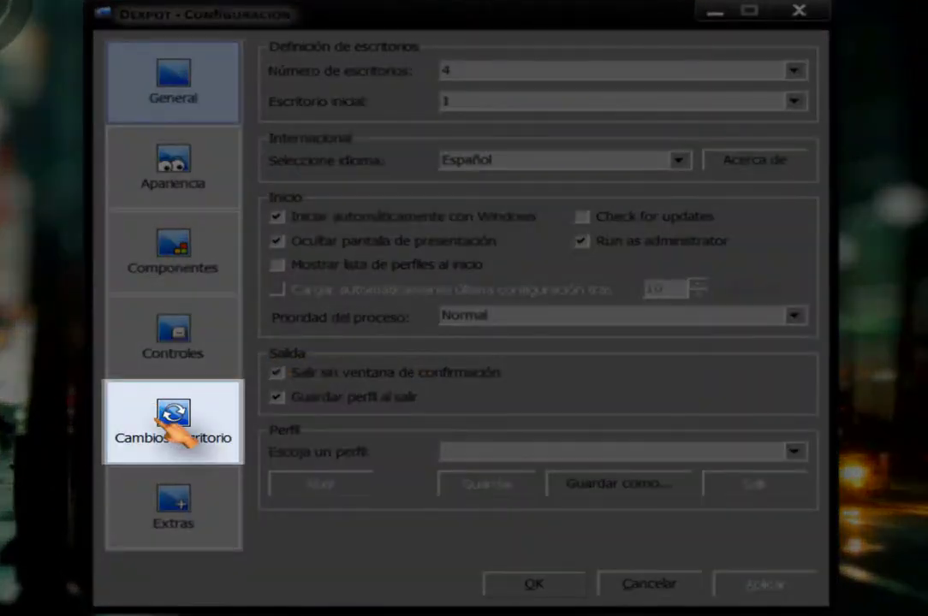
left_click(167, 424)
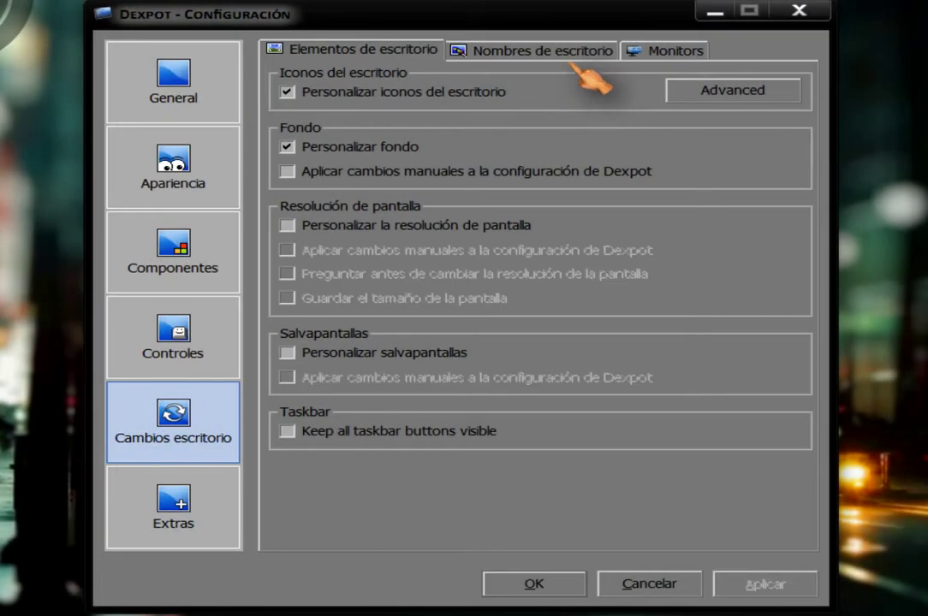
left_click(582, 53)
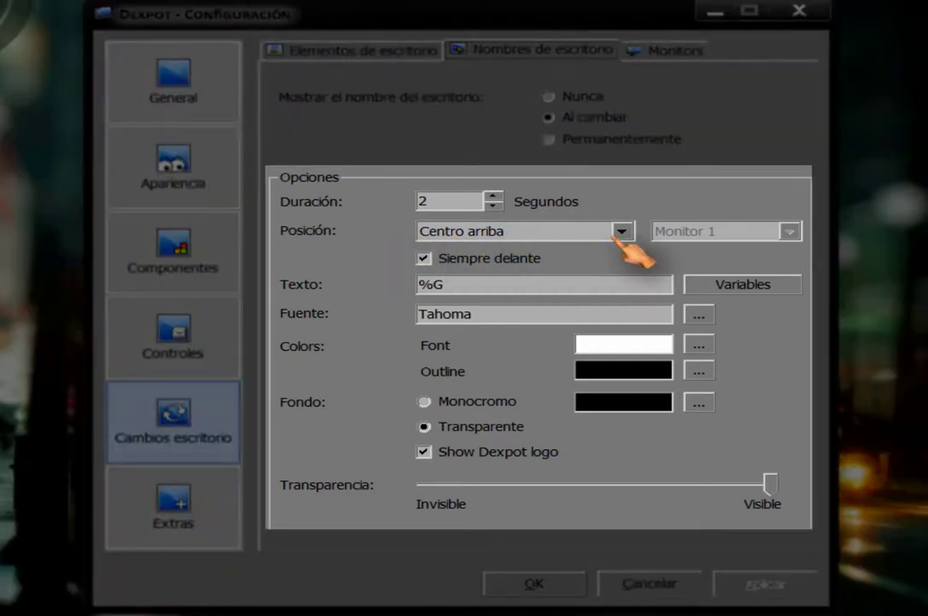
left_click(623, 232)
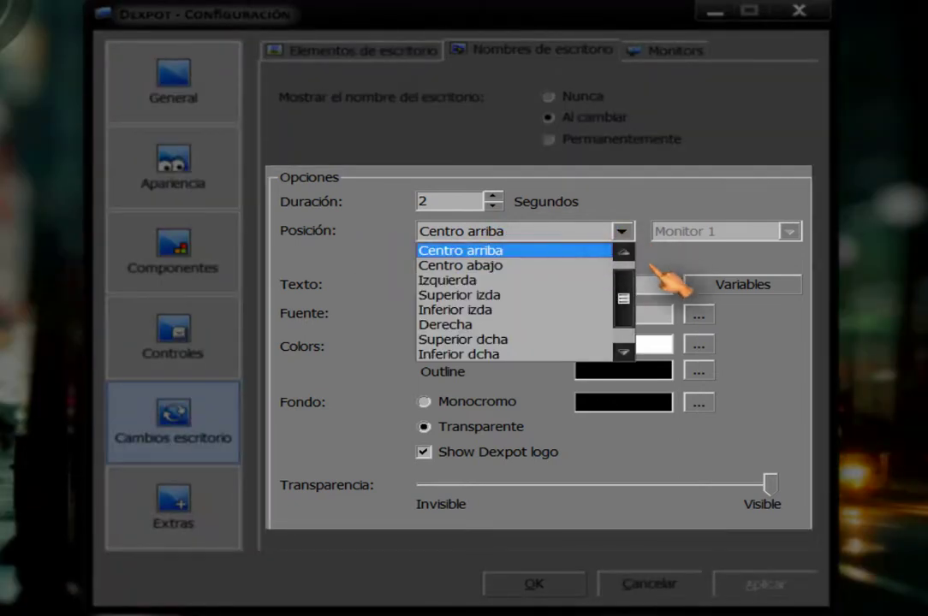
scroll(616, 293, "up", 1)
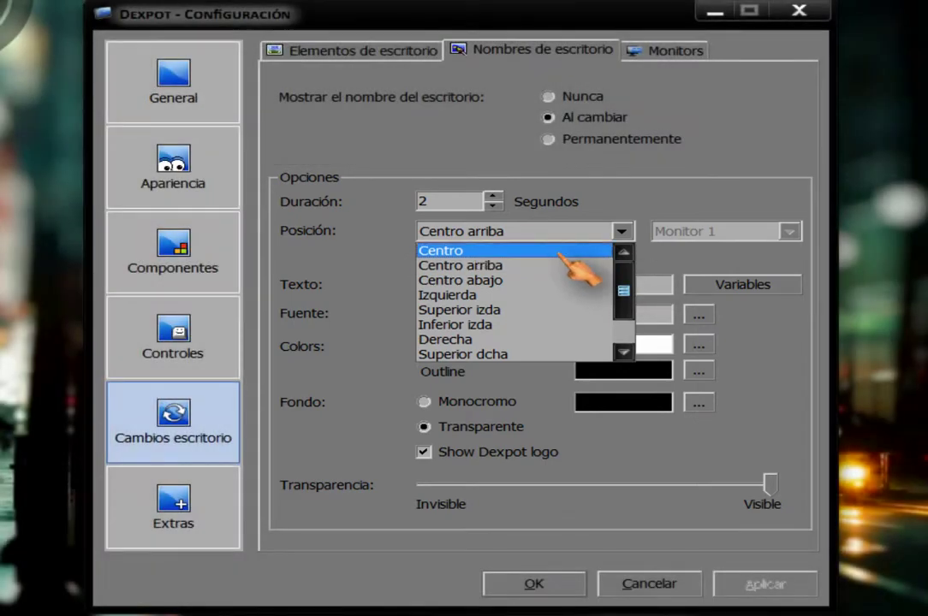
left_click(558, 252)
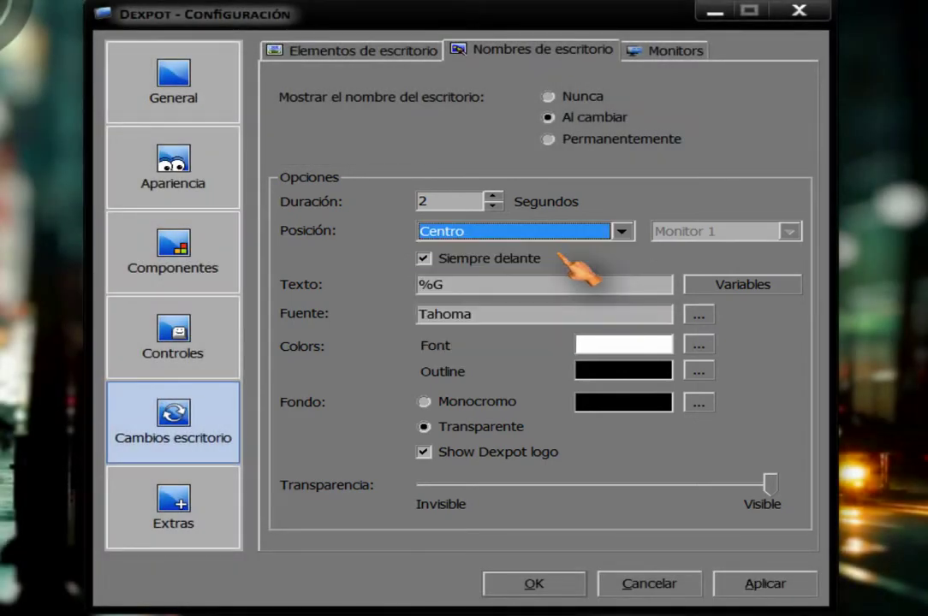
- Set the desktop name's display duration to 5 seconds, apply the changes and close the configuration
left_click(494, 196)
left_click(494, 196)
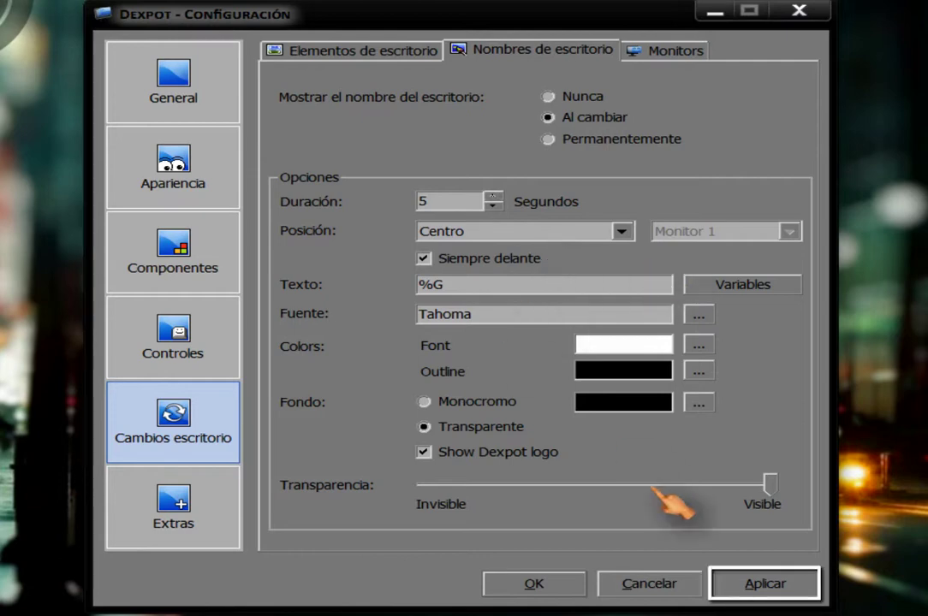
left_click(775, 586)
left_click(581, 589)
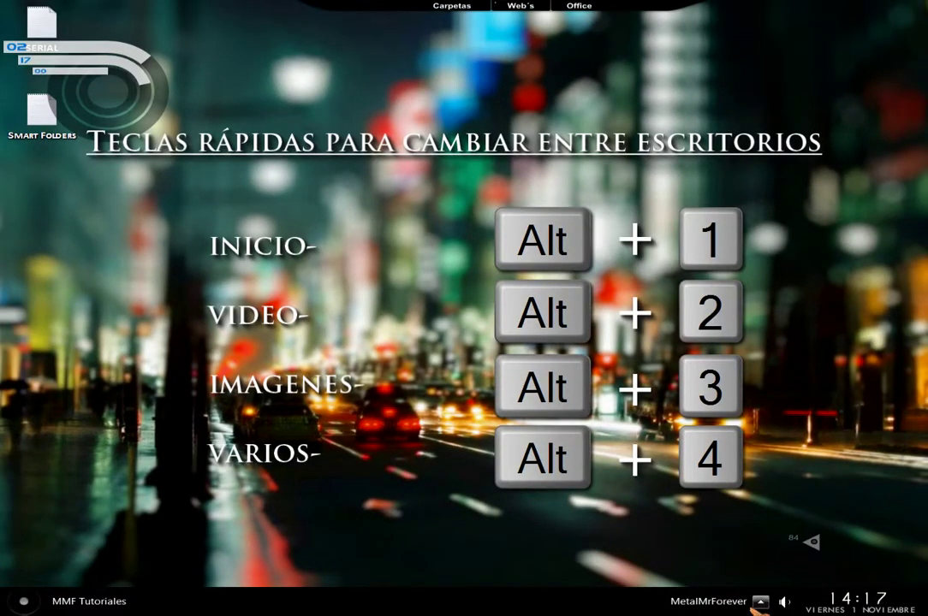
- Switch to the Video desktop to check the new position of the desktop name
left_click(761, 603)
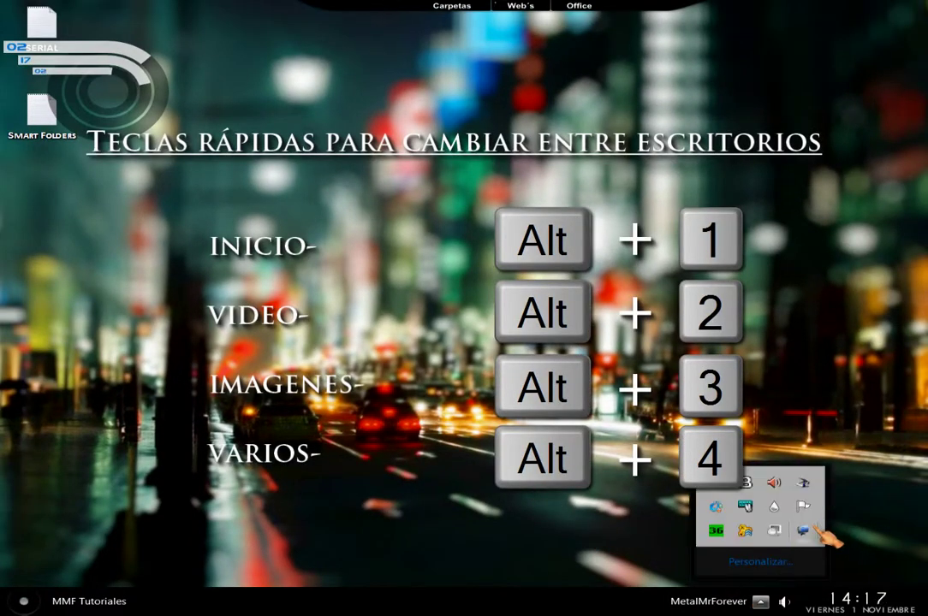
right_click(803, 530)
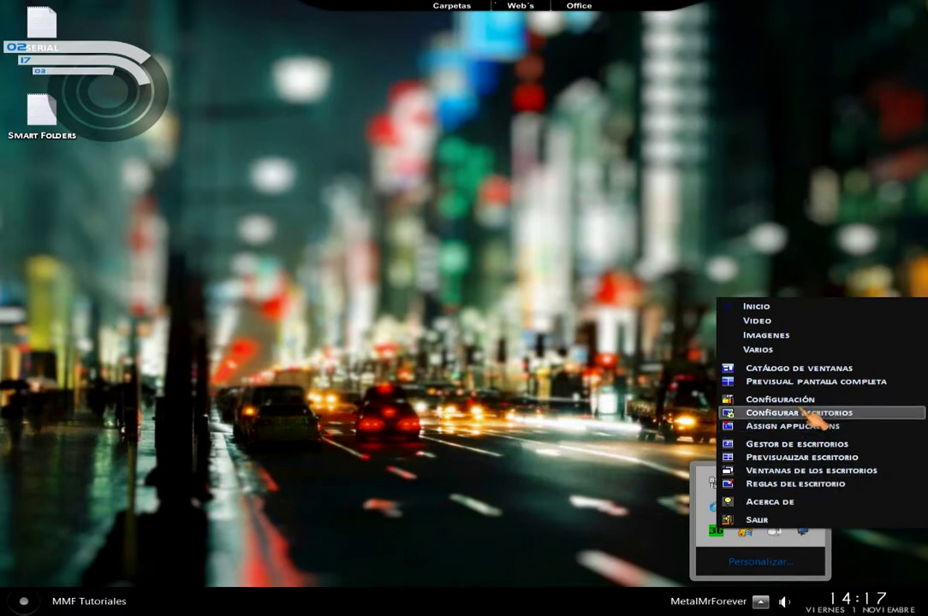
left_click(770, 323)
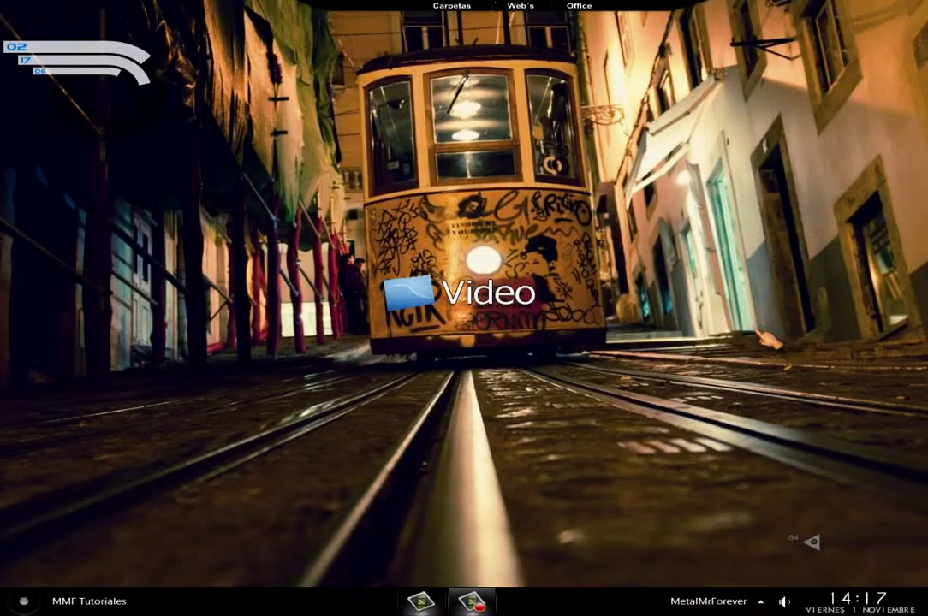